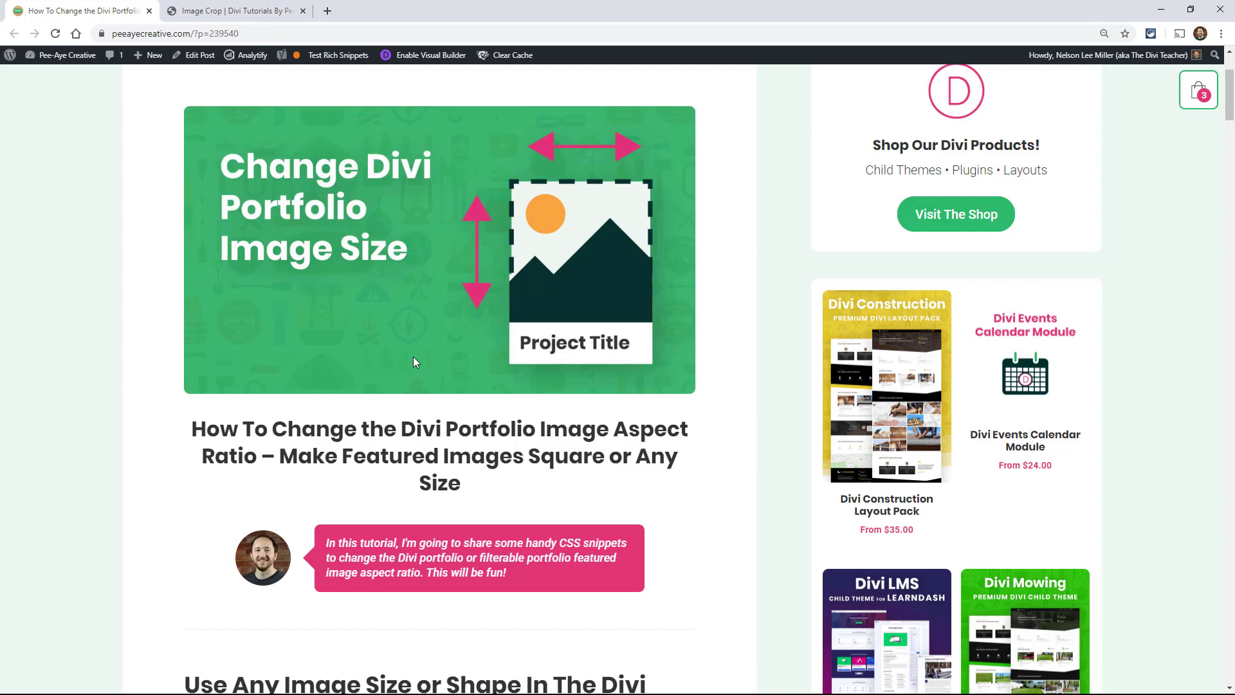
Scroll the tutorial down to the Explanation & Calculations section with the aspect-ratio percentage formulas
scroll(420, 400, down, 8)
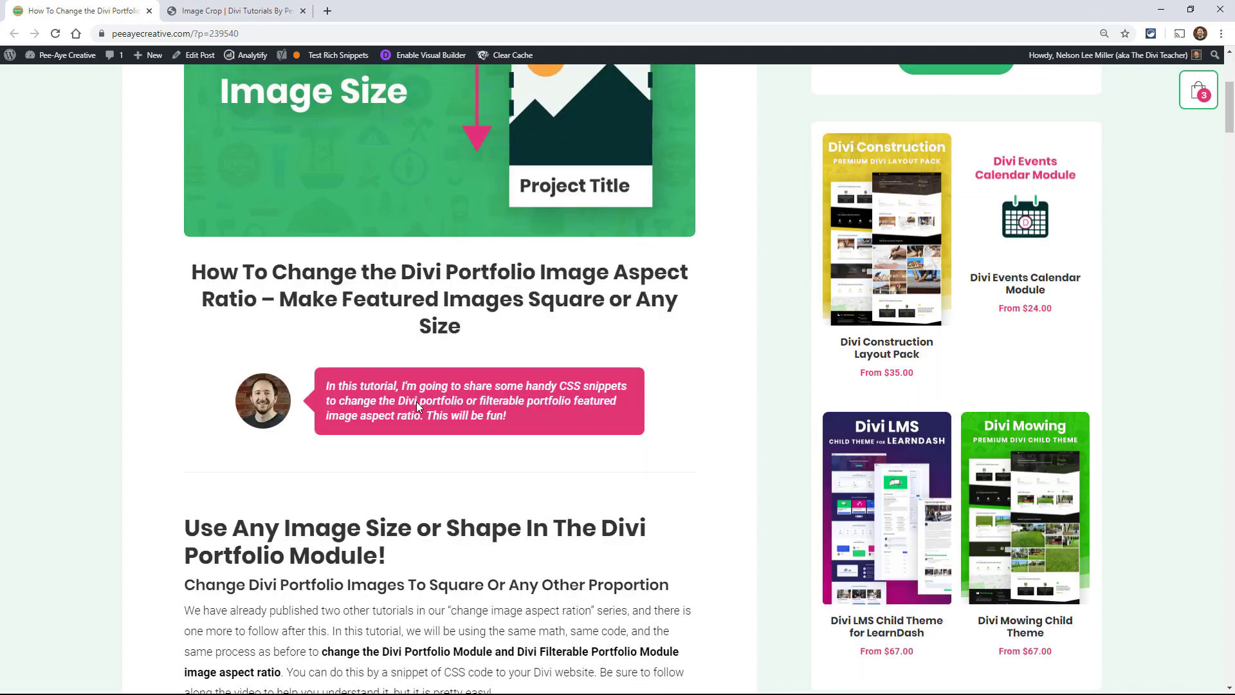
scroll(420, 402, down, 2)
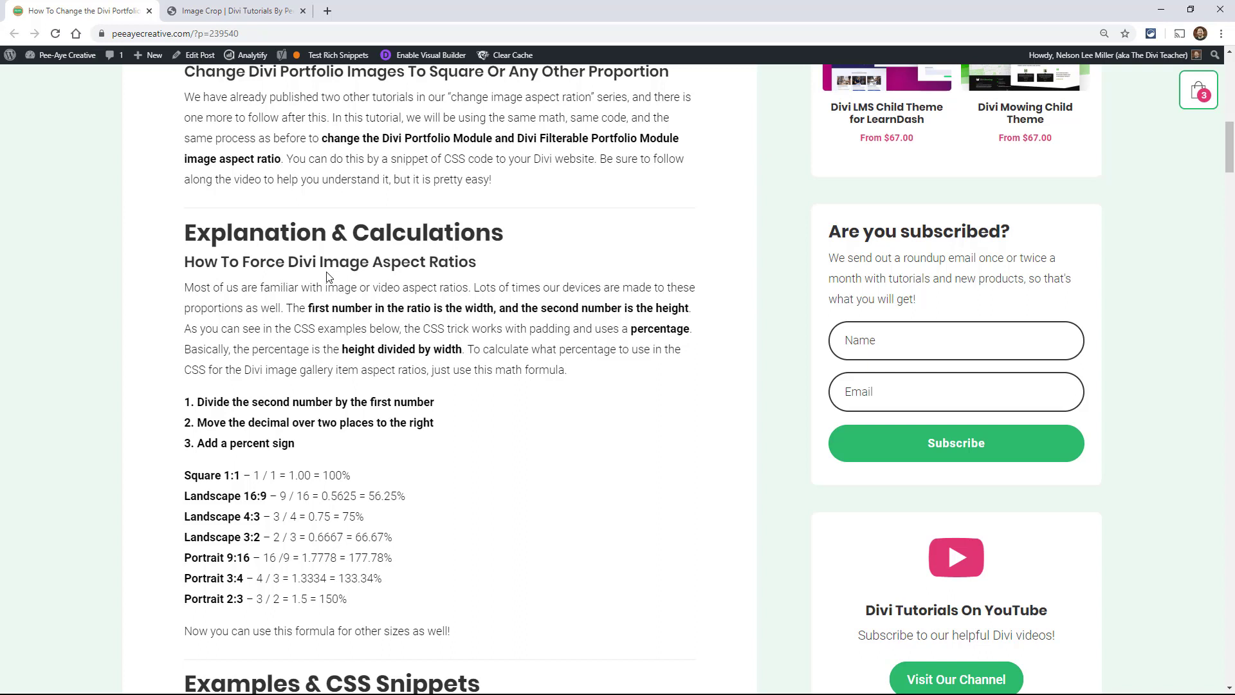
Scroll past the Square and Landscape examples and highlight the Portrait 9:16 padding-top: 177.77% line
scroll(334, 278, down, 3)
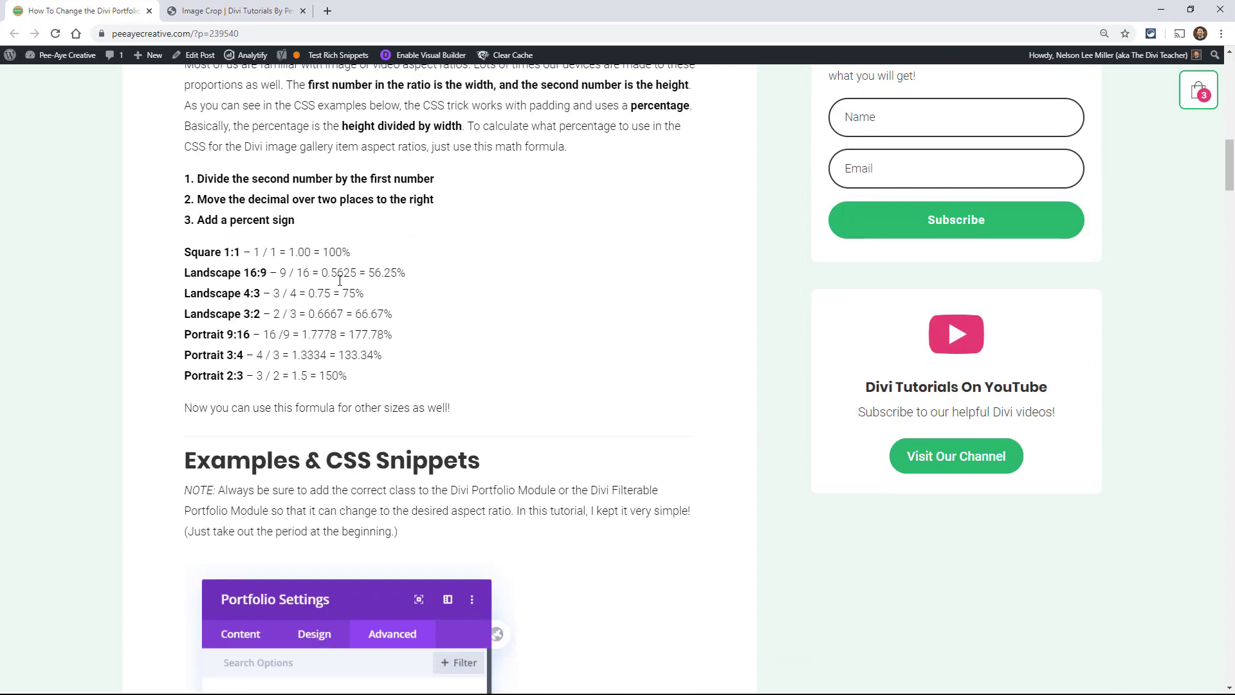
scroll(347, 299, down, 5)
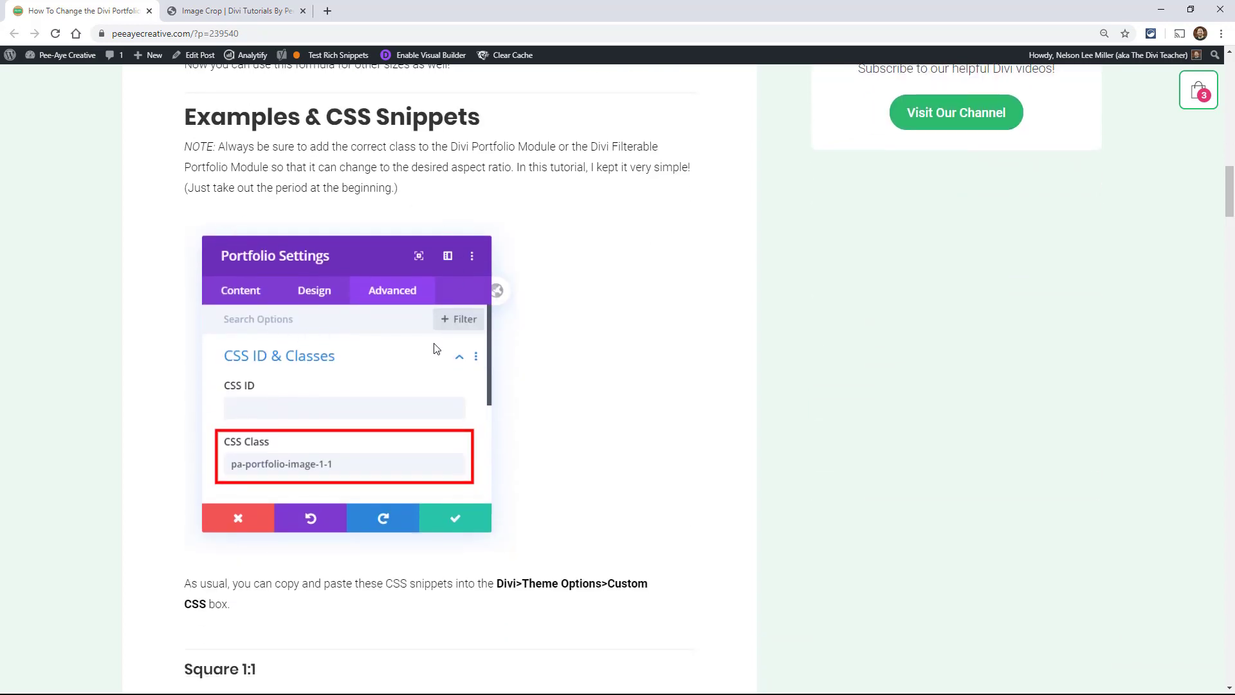
scroll(431, 351, down, 2)
scroll(431, 356, down, 2)
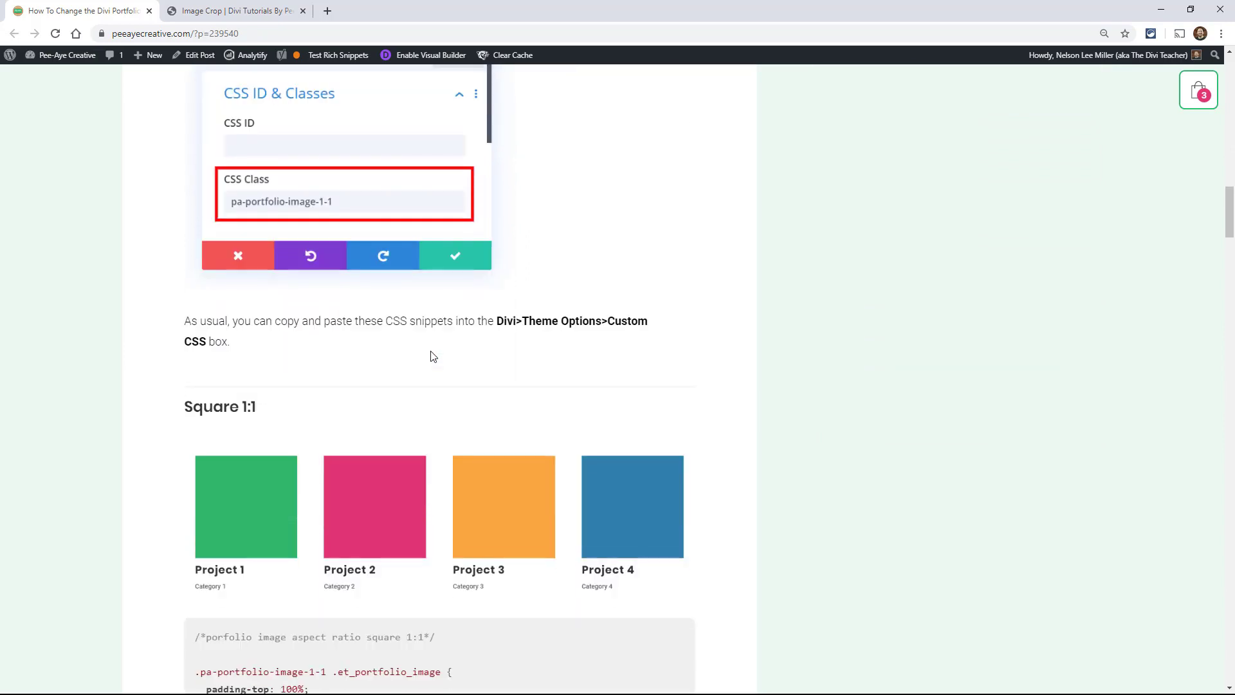
scroll(433, 355, down, 5)
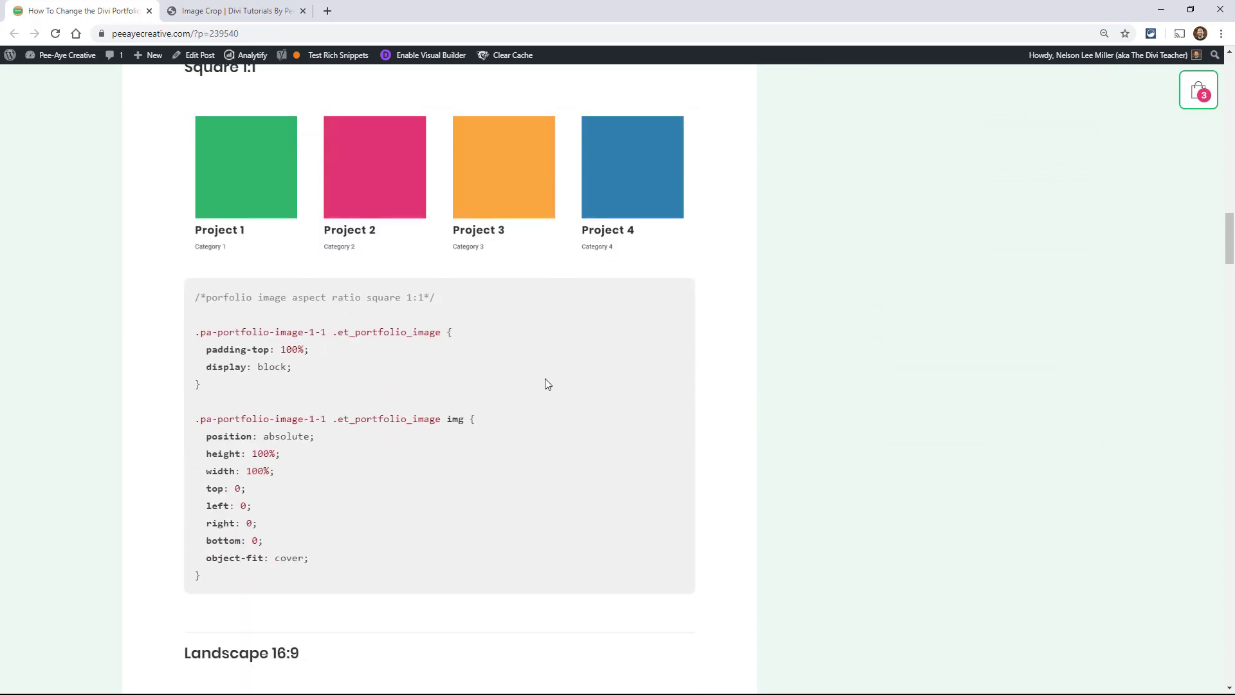
scroll(545, 384, up, 2)
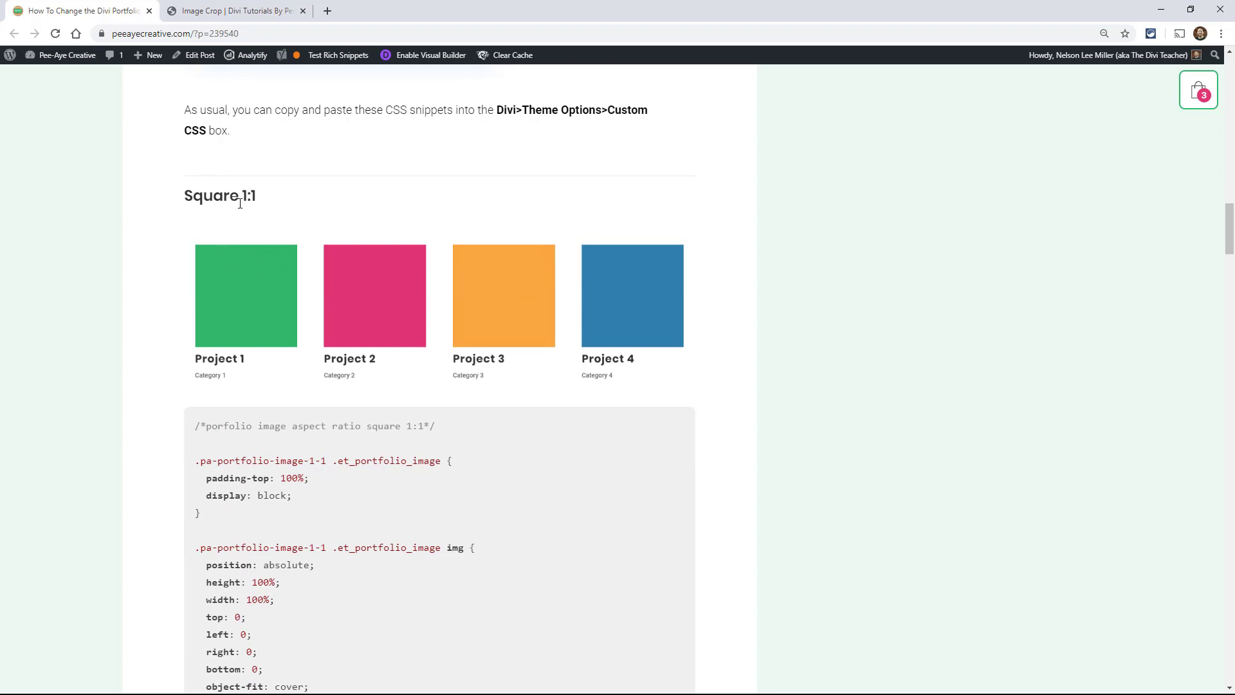
scroll(289, 273, down, 1)
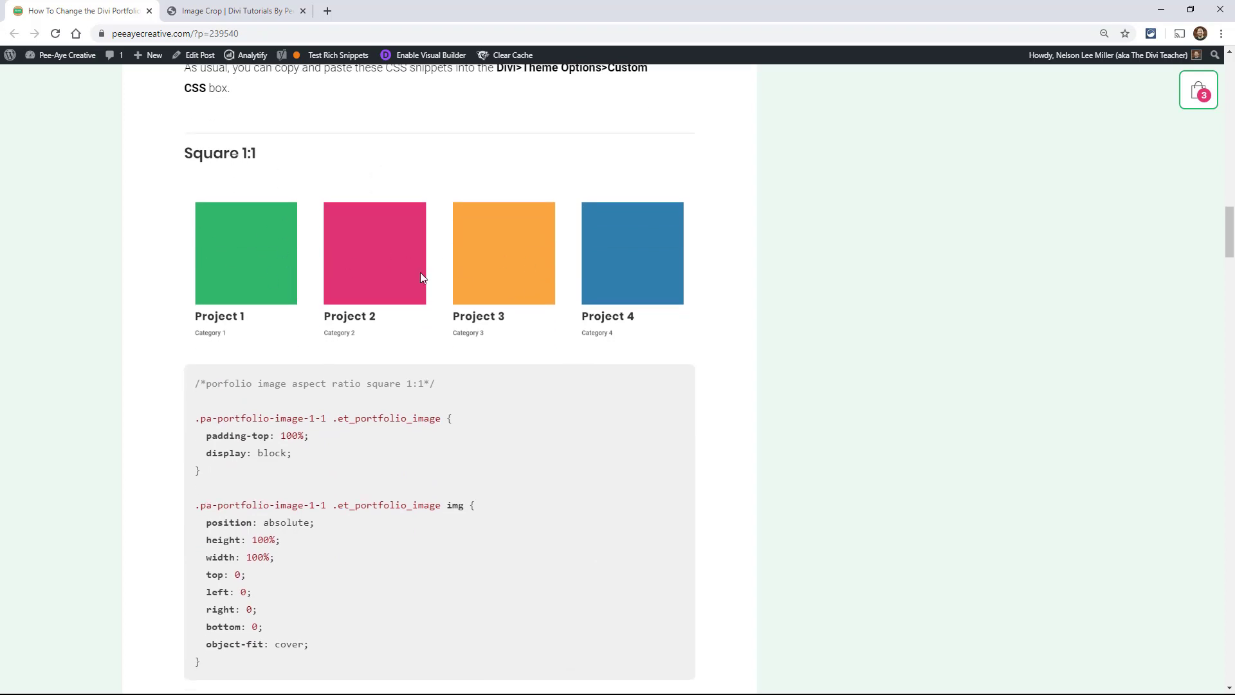
scroll(386, 310, down, 7)
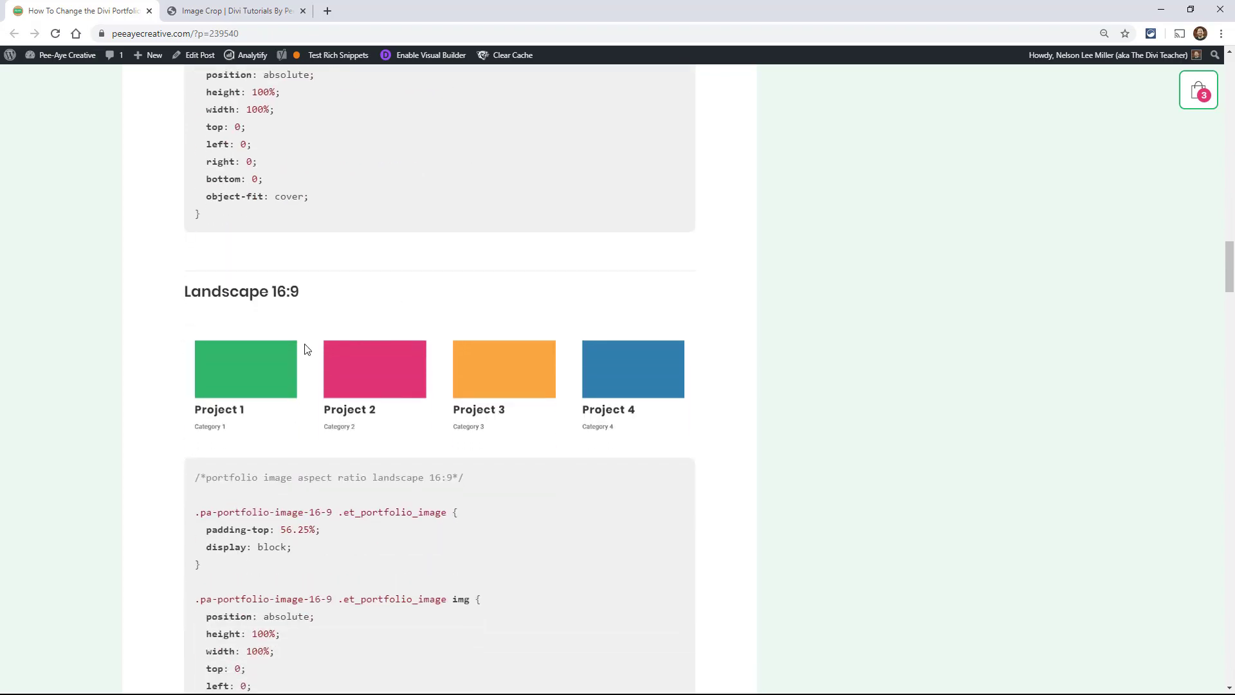
scroll(341, 331, down, 15)
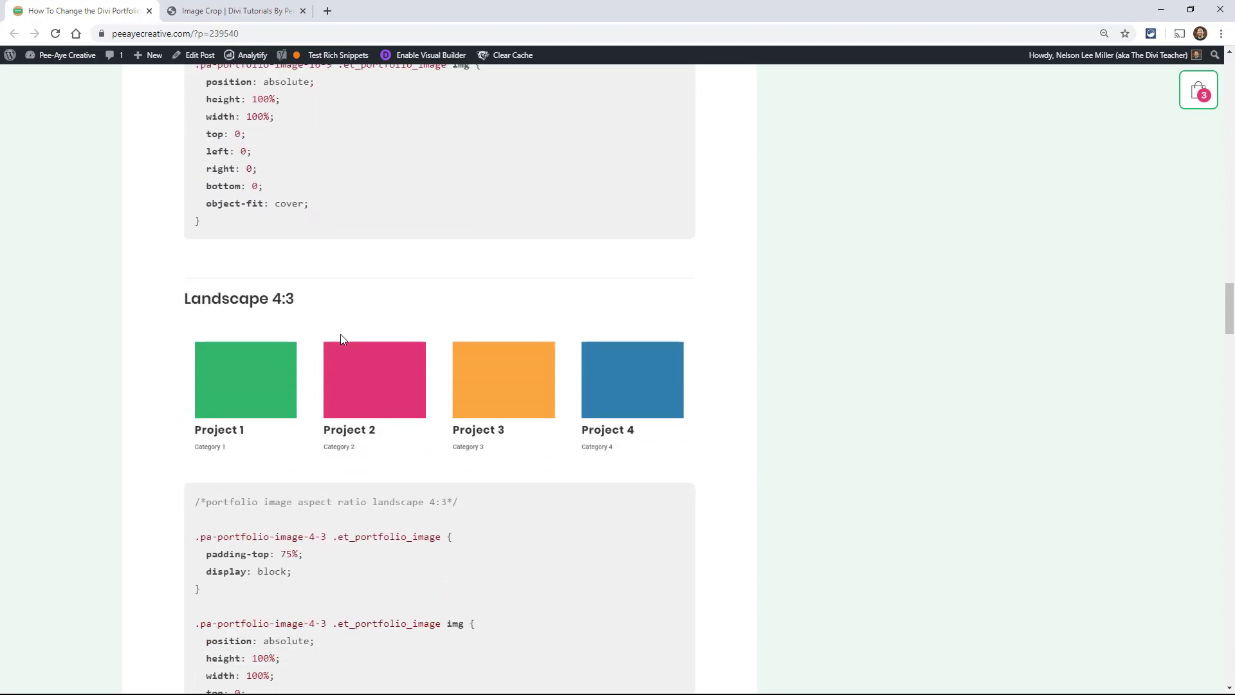
scroll(341, 339, down, 15)
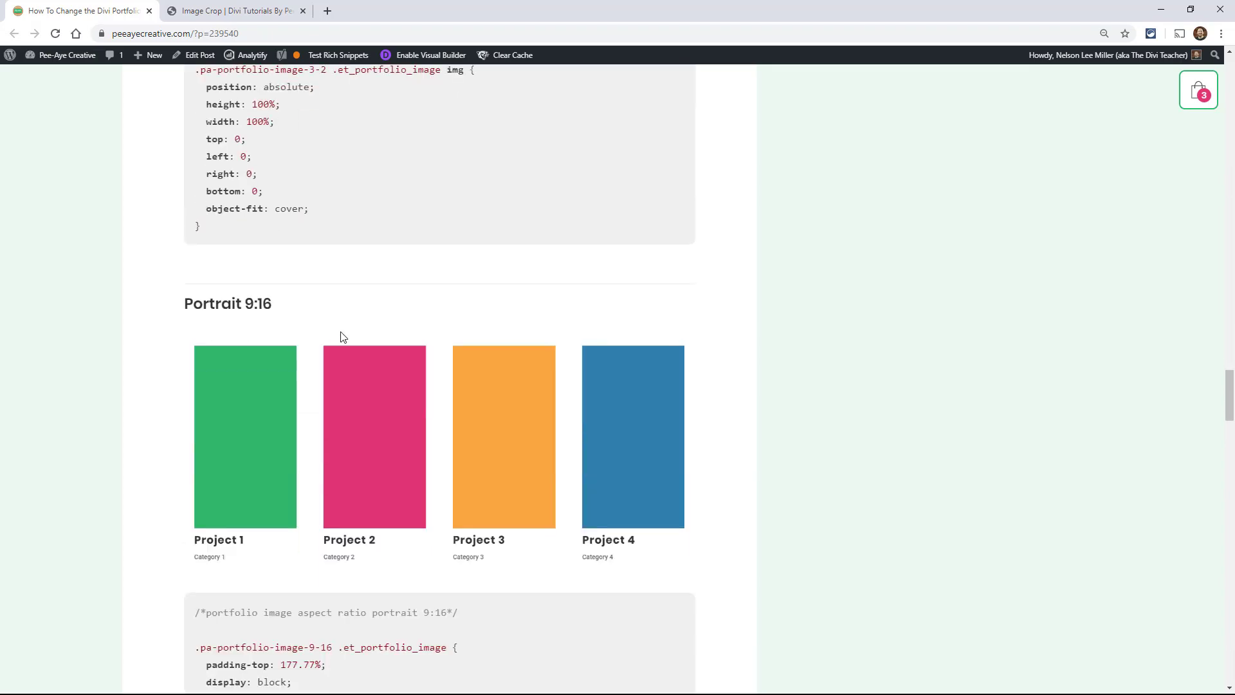
scroll(341, 339, down, 14)
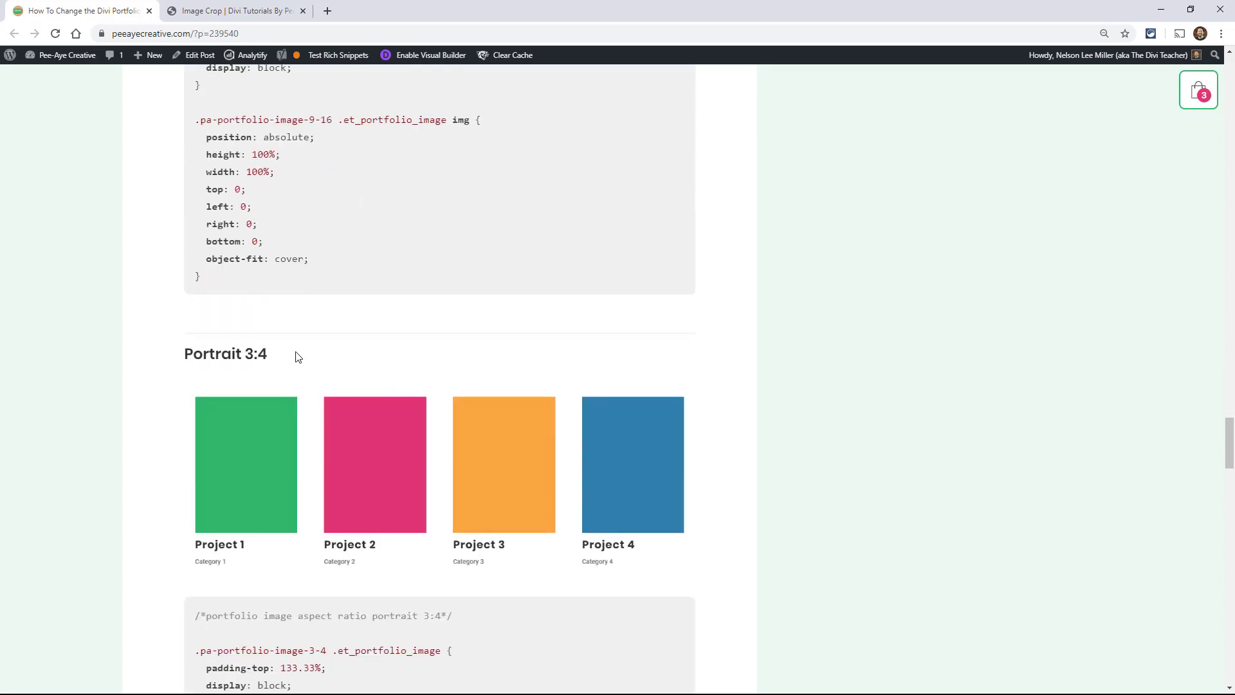
scroll(612, 491, up, 6)
scroll(511, 504, up, 10)
scroll(325, 438, down, 3)
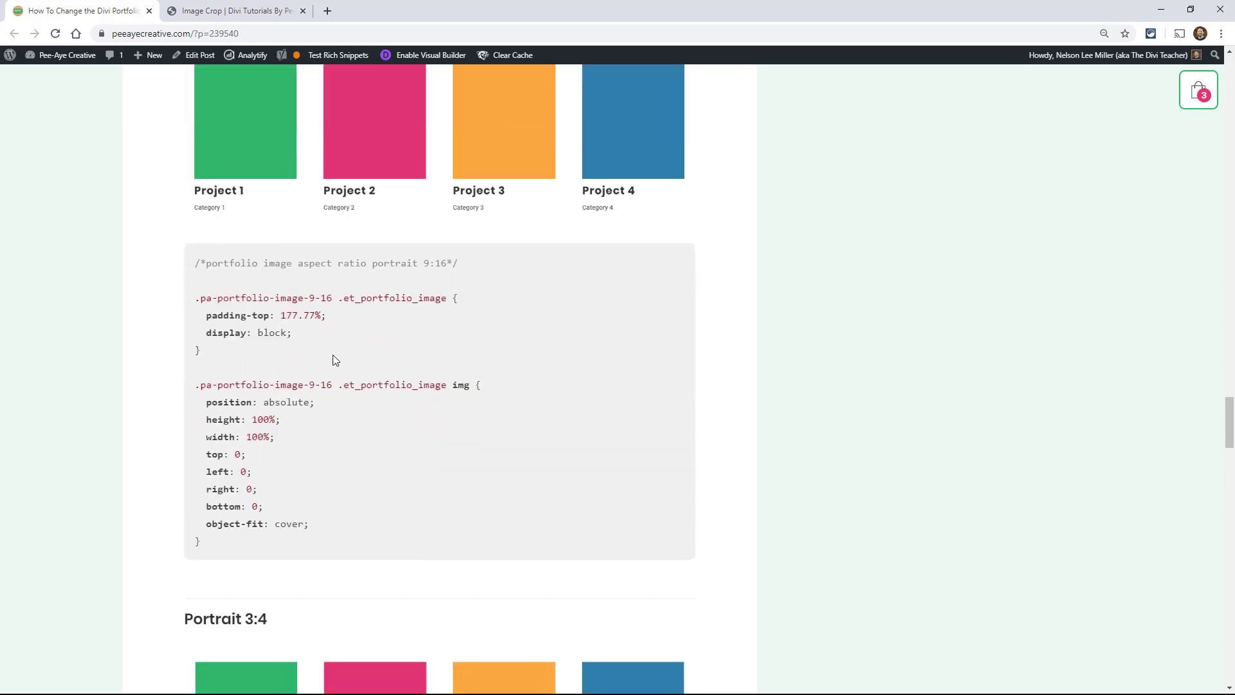
scroll(330, 354, up, 2)
drag(327, 415, 206, 413)
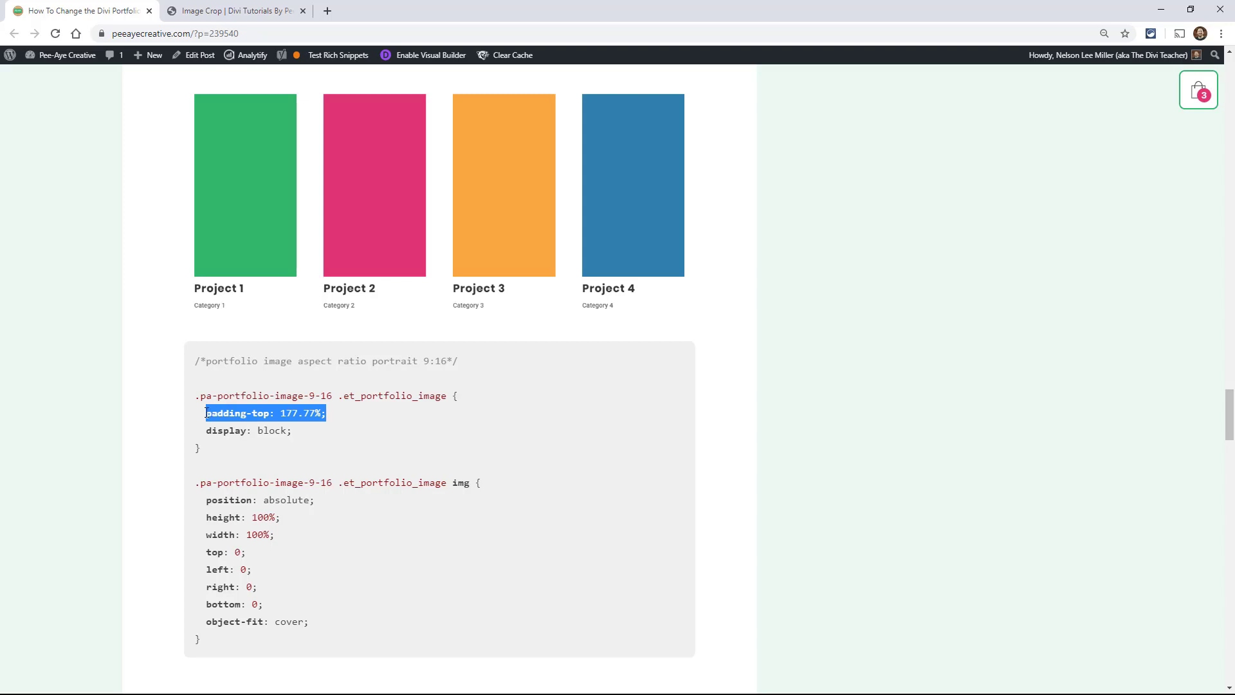
Highlight the 9-16 ratio part in both selectors of the Portrait 9:16 snippet
click(292, 399)
drag(334, 395, 310, 396)
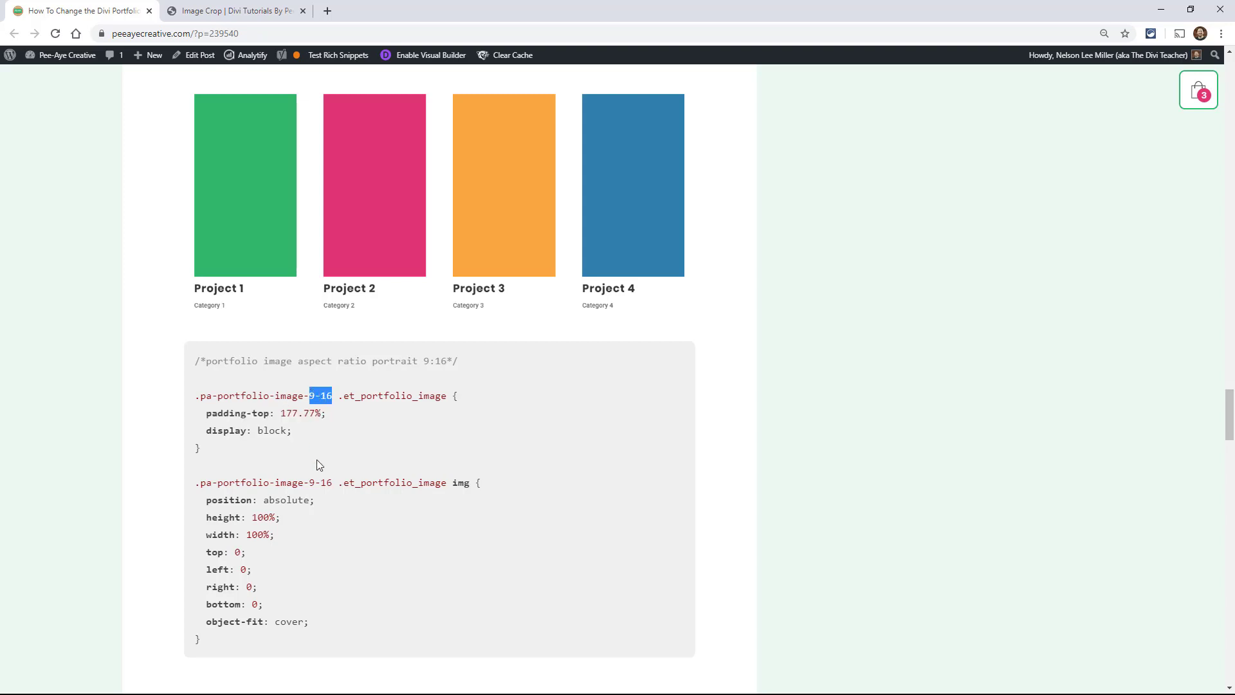
drag(332, 482, 304, 482)
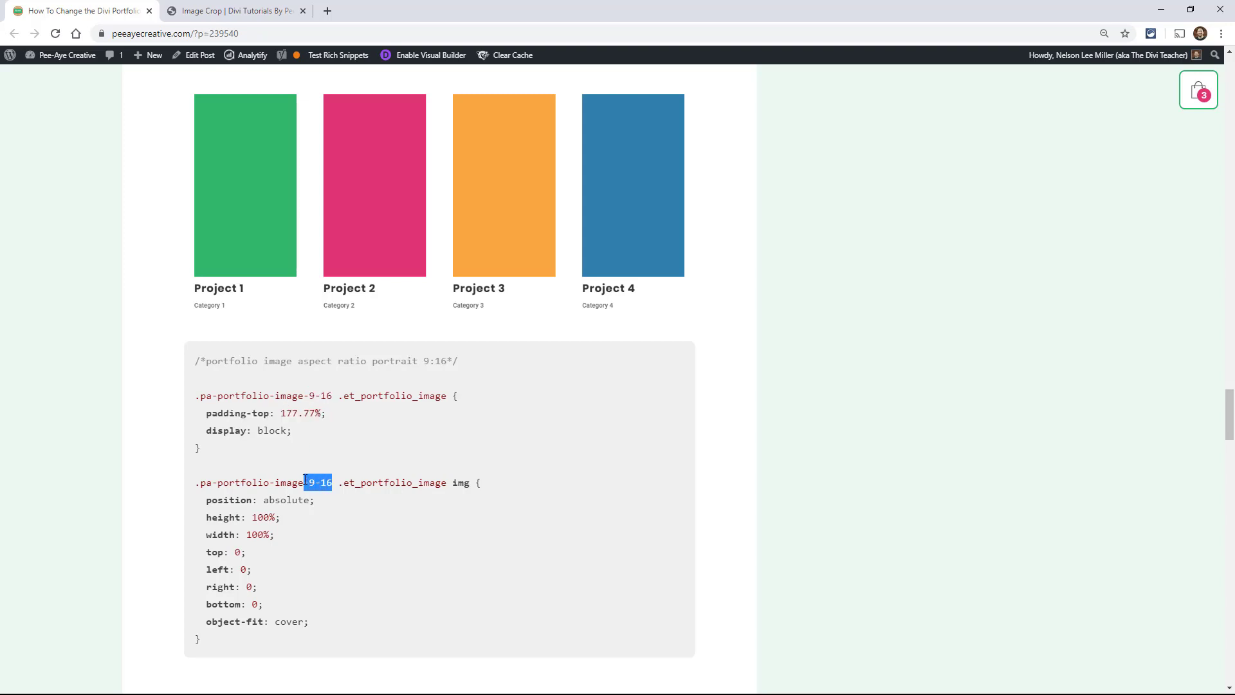
click(310, 481)
Scroll up to the Landscape 3:2 example and highlight its padding-top: 66.66% line
scroll(235, 267, up, 2)
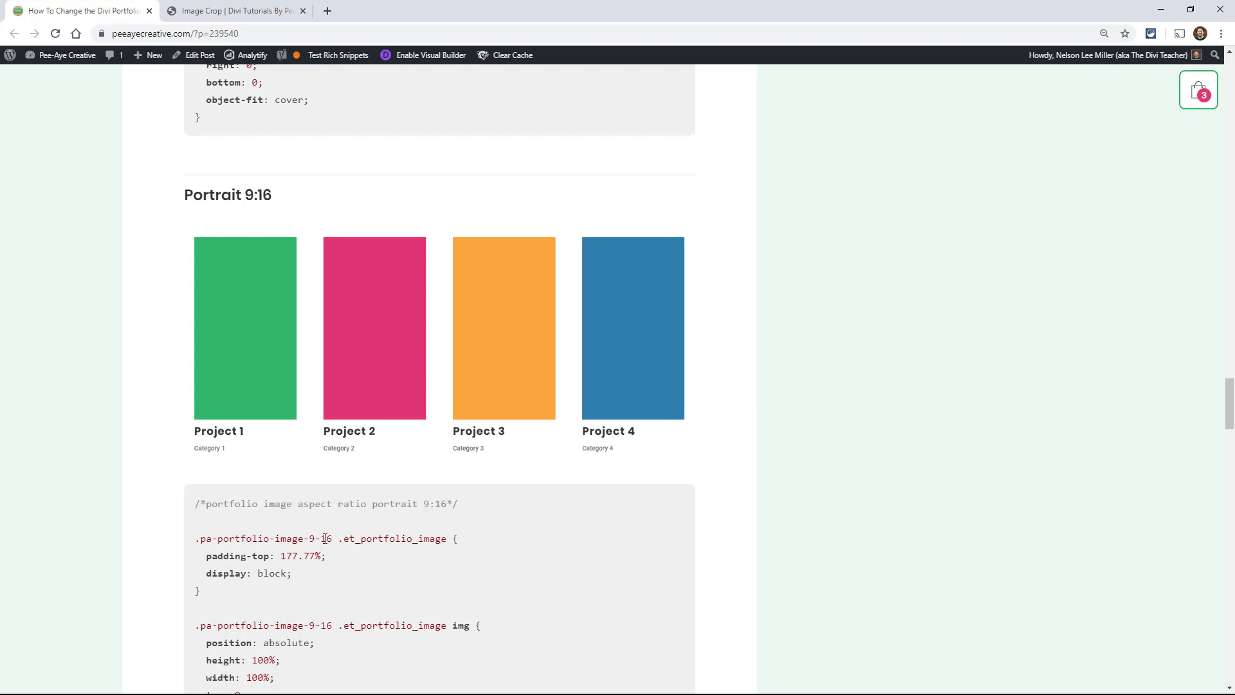
scroll(330, 548, up, 8)
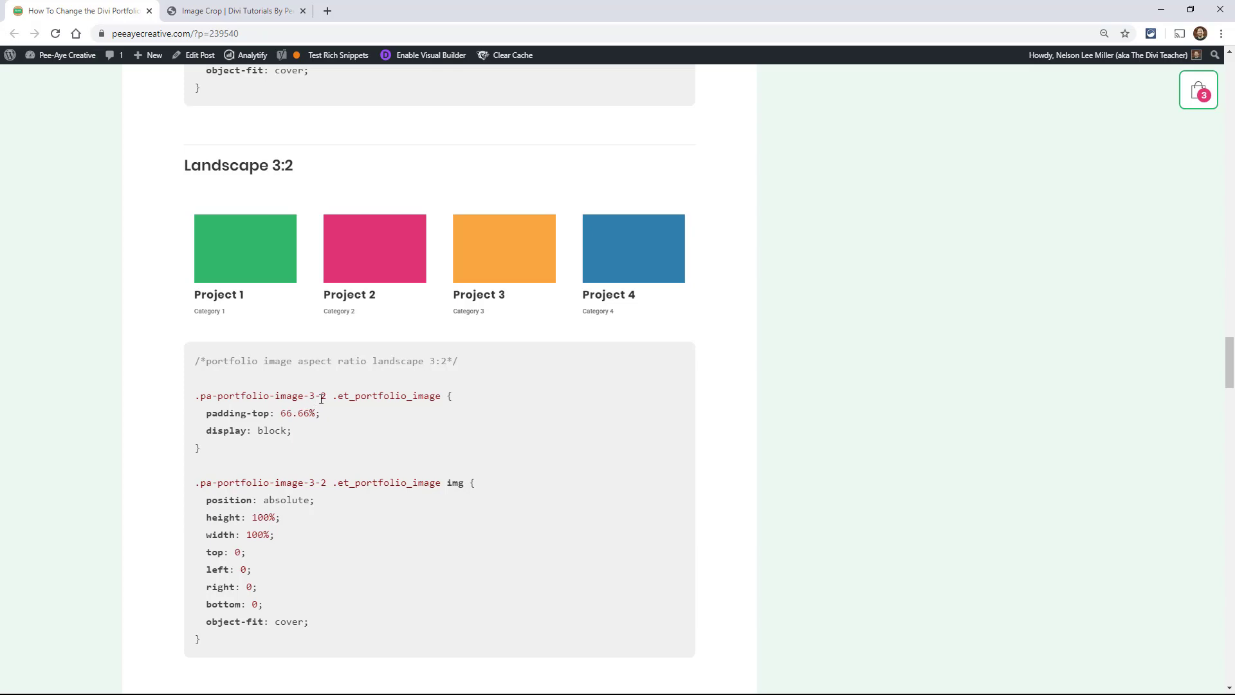
drag(321, 415, 224, 415)
click(325, 479)
Scroll to the Square 1:1 snippet and select the full pa-portfolio-image-1-1 class name
scroll(803, 497, up, 20)
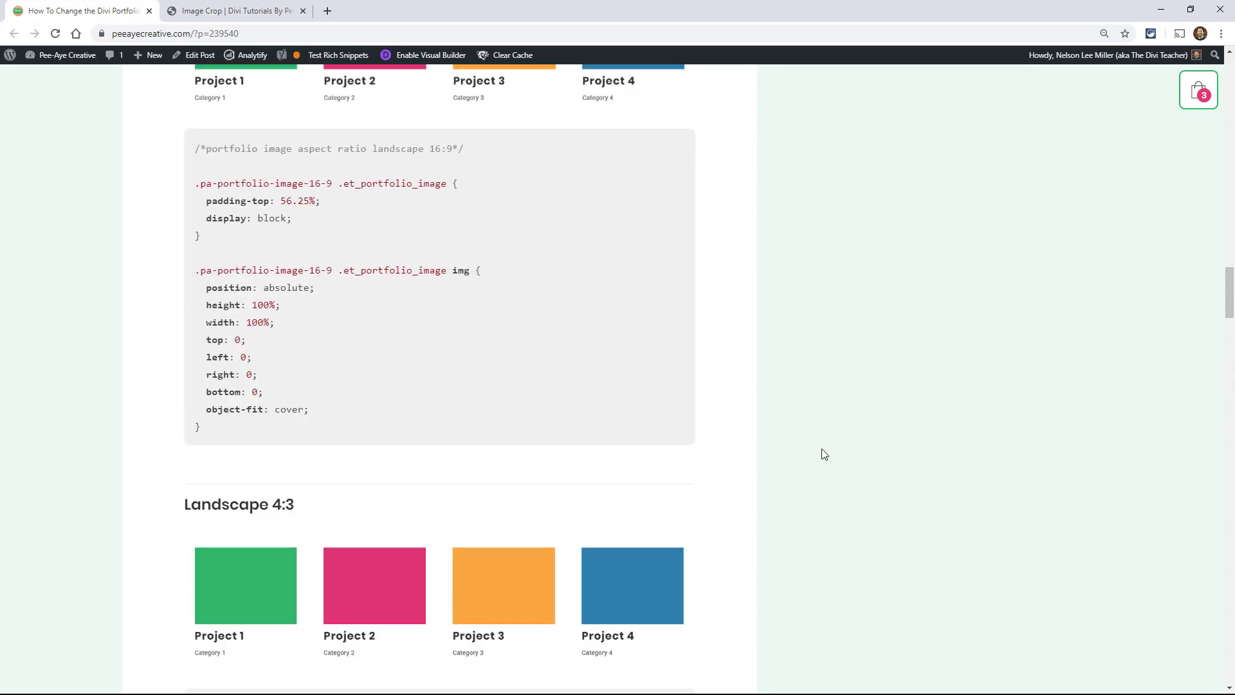
scroll(778, 442, up, 20)
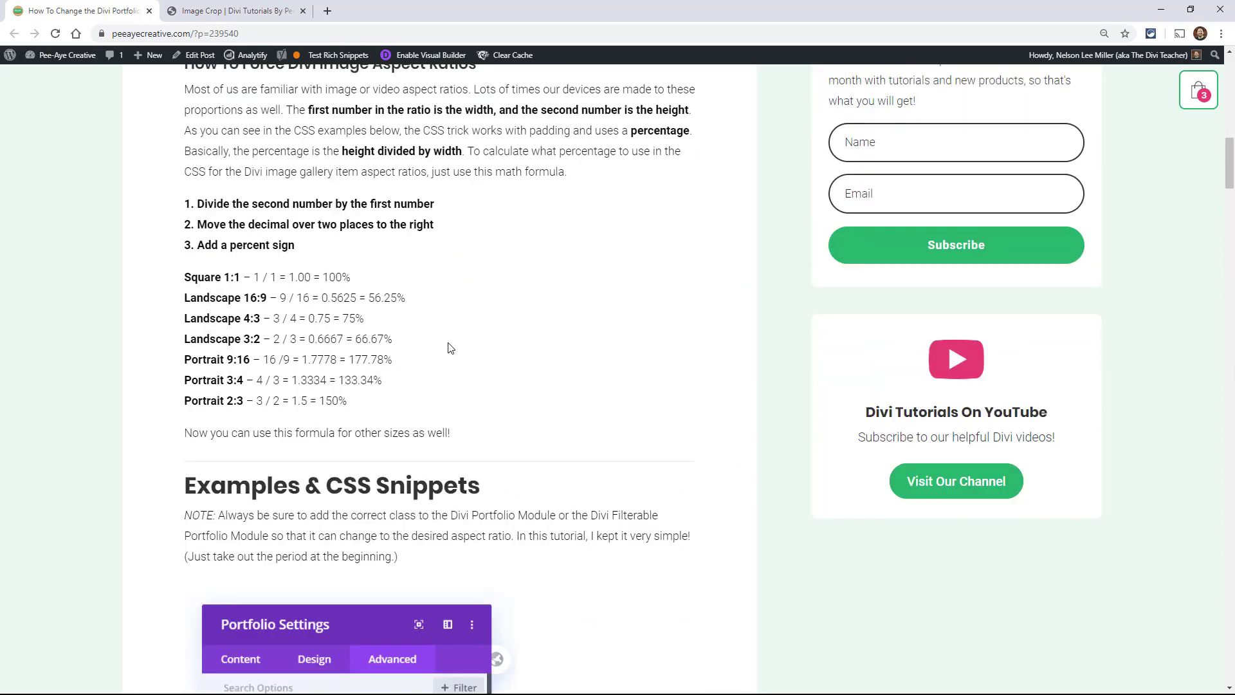
scroll(410, 304, down, 9)
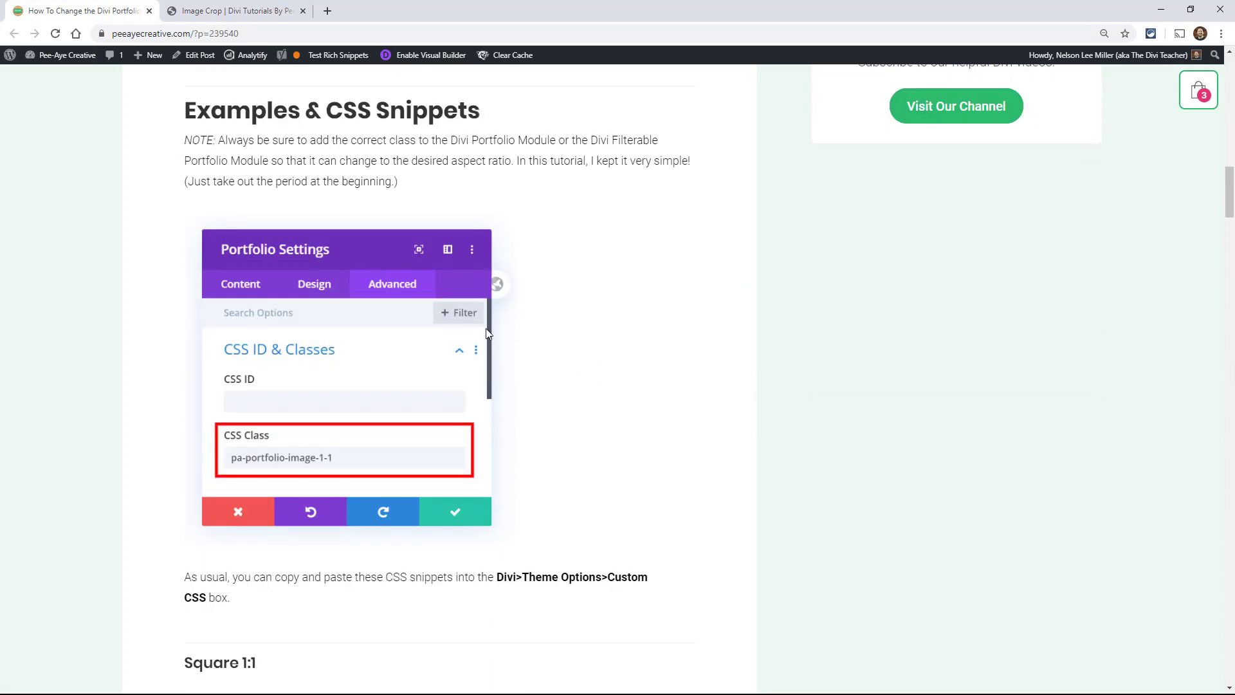
scroll(515, 341, down, 3)
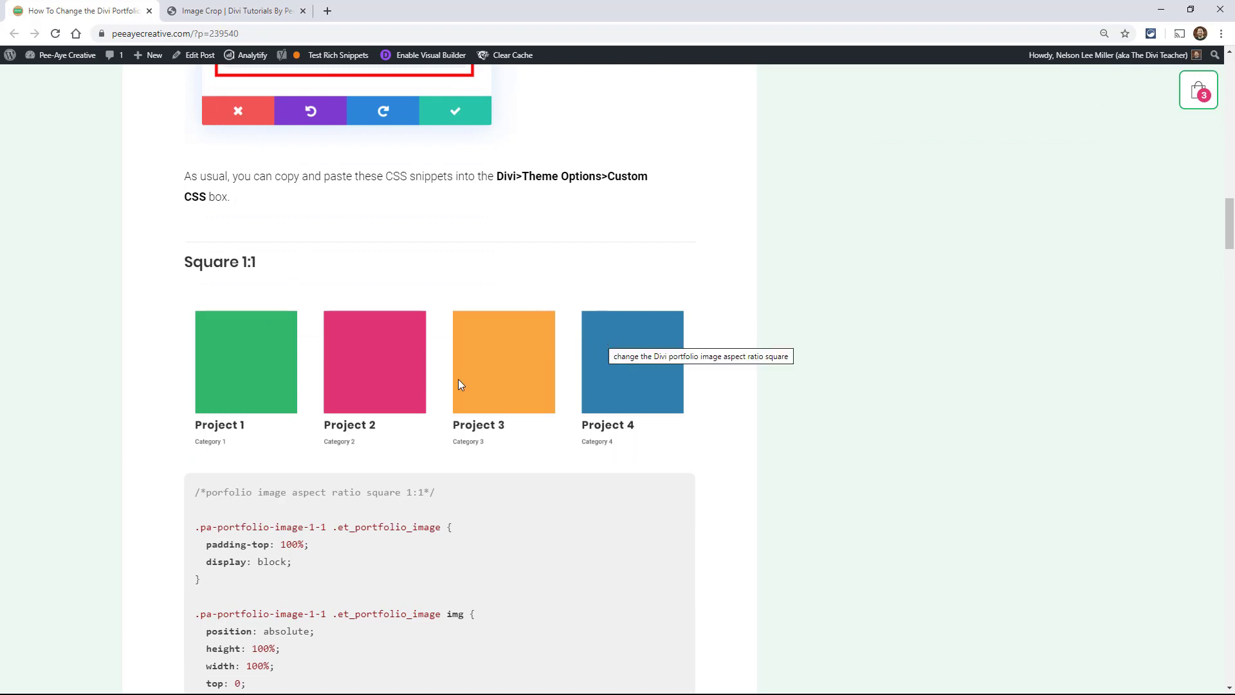
scroll(450, 399, down, 1)
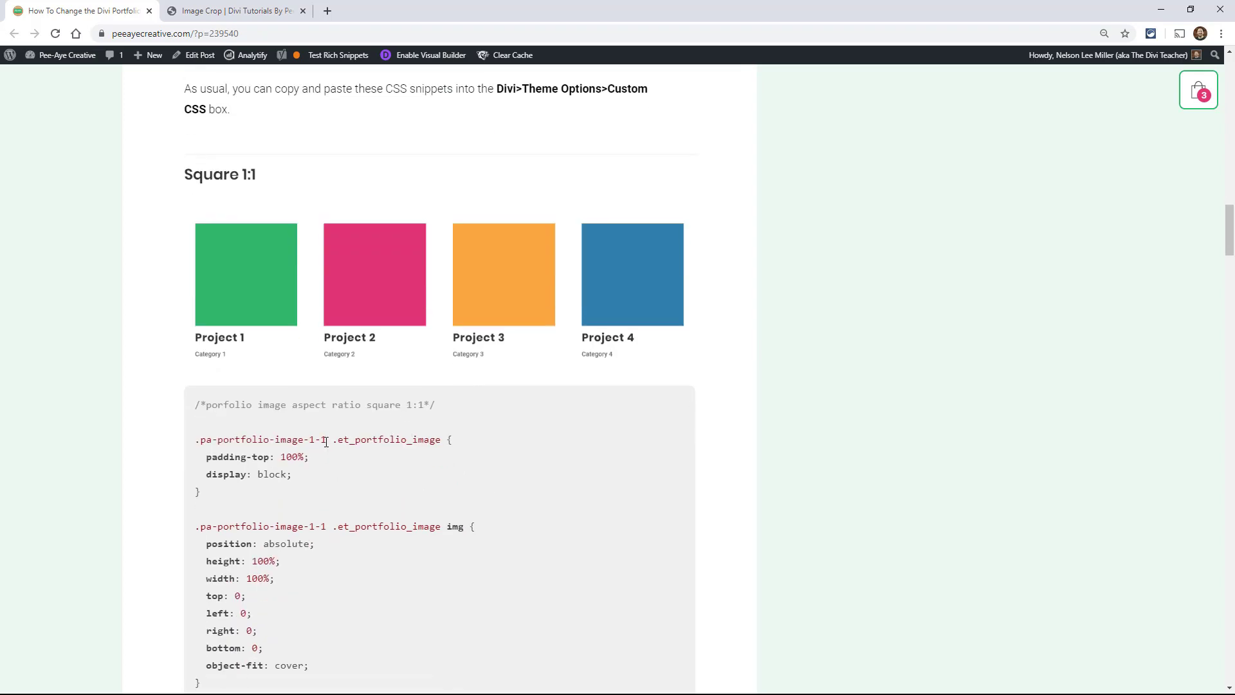
drag(326, 440, 205, 439)
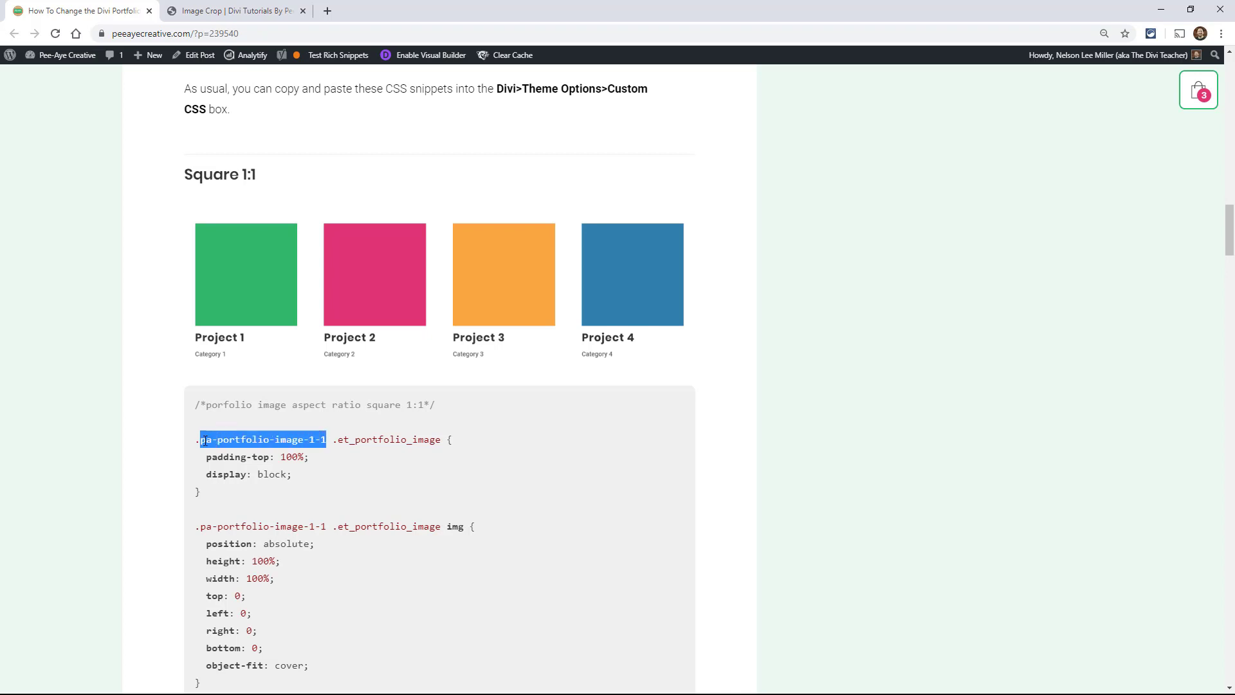
click(205, 441)
drag(200, 440, 323, 438)
key(ctrl+c)
Switch with Ctrl+Tab to the Image Crop demo page in the Visual Builder
key(ctrl+Tab)
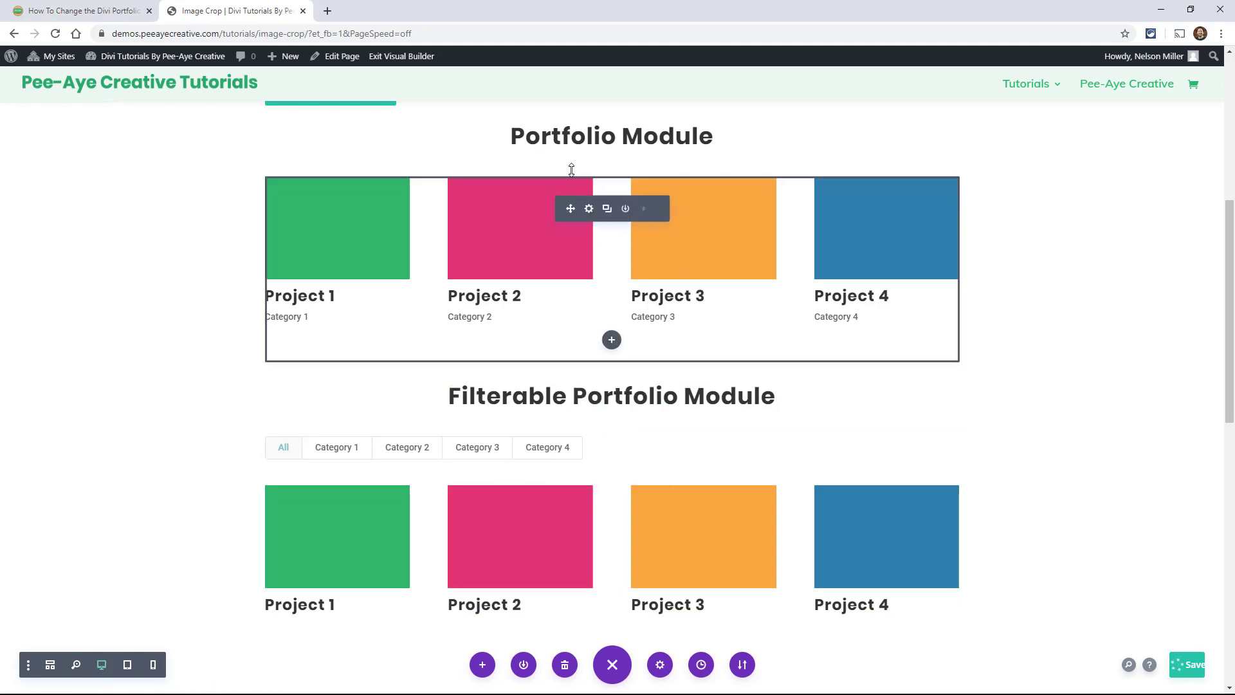
Set the Portfolio module's CSS Class to pa-portfolio-image-1-1 and save
click(589, 211)
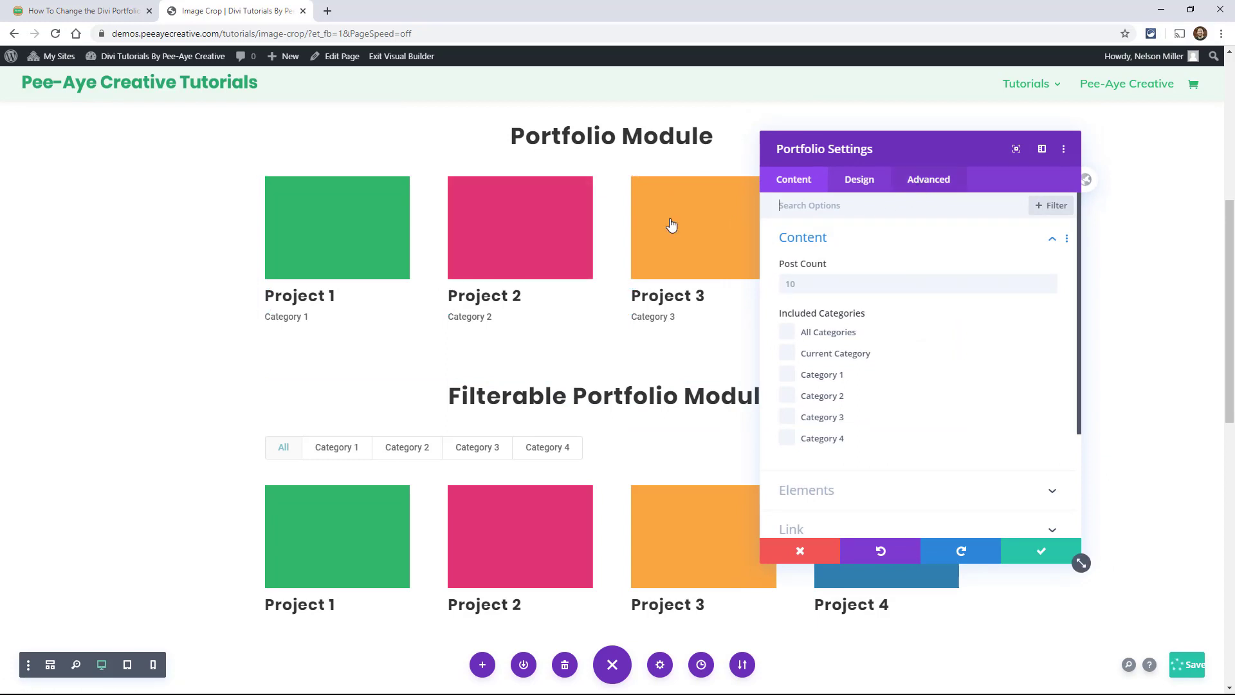
click(927, 185)
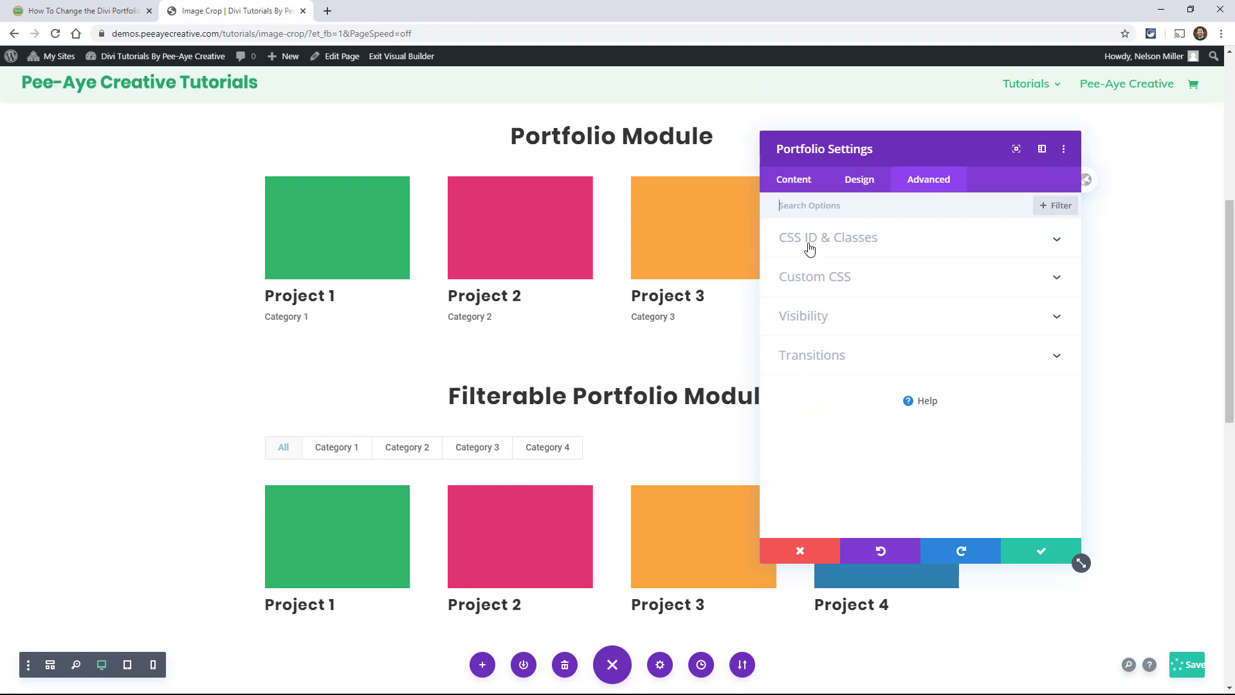
click(896, 243)
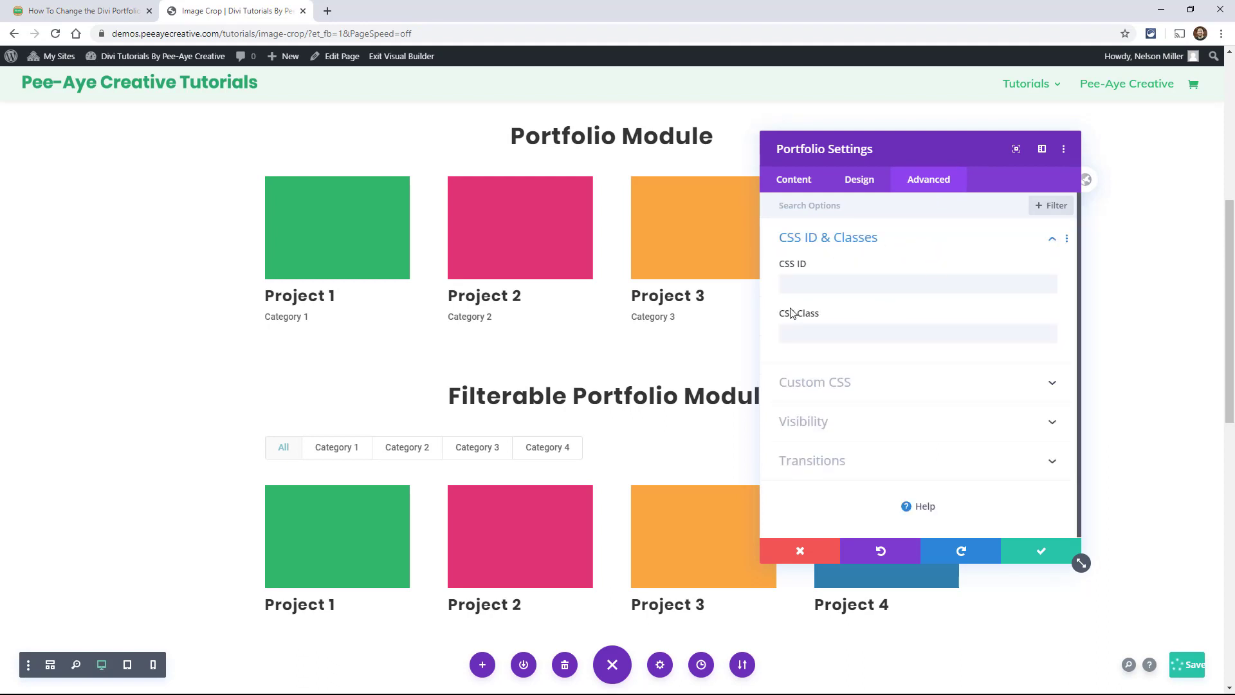
click(814, 330)
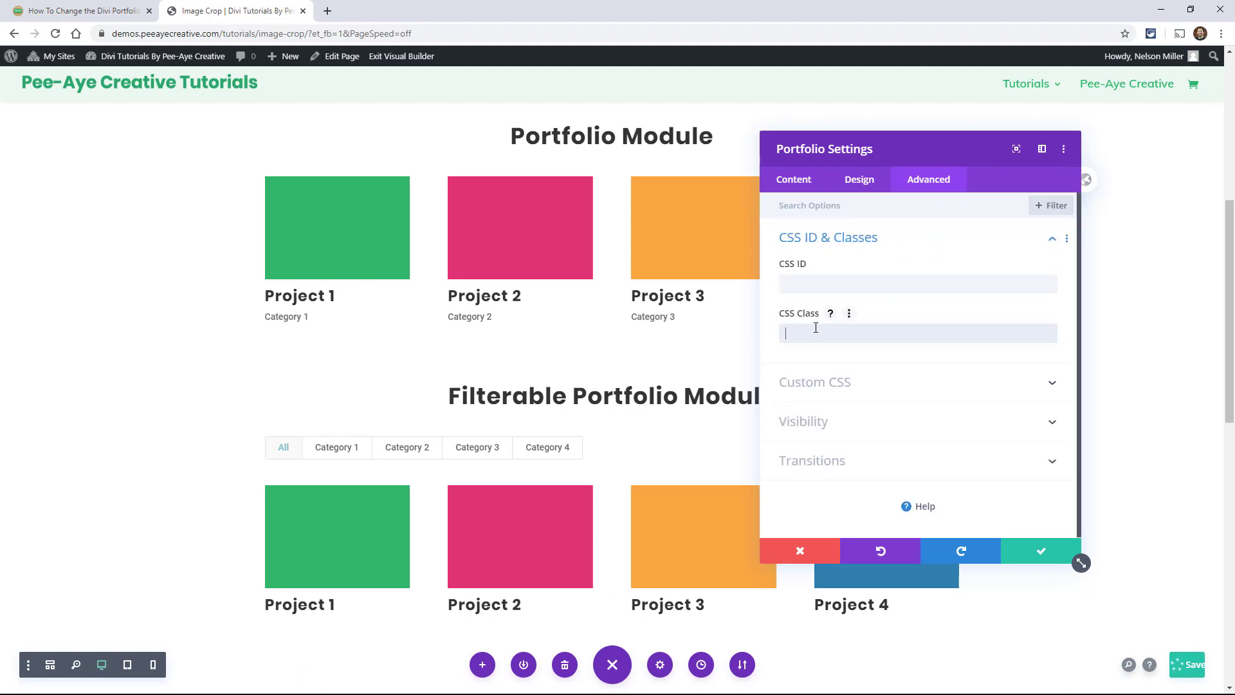
key(ctrl+v)
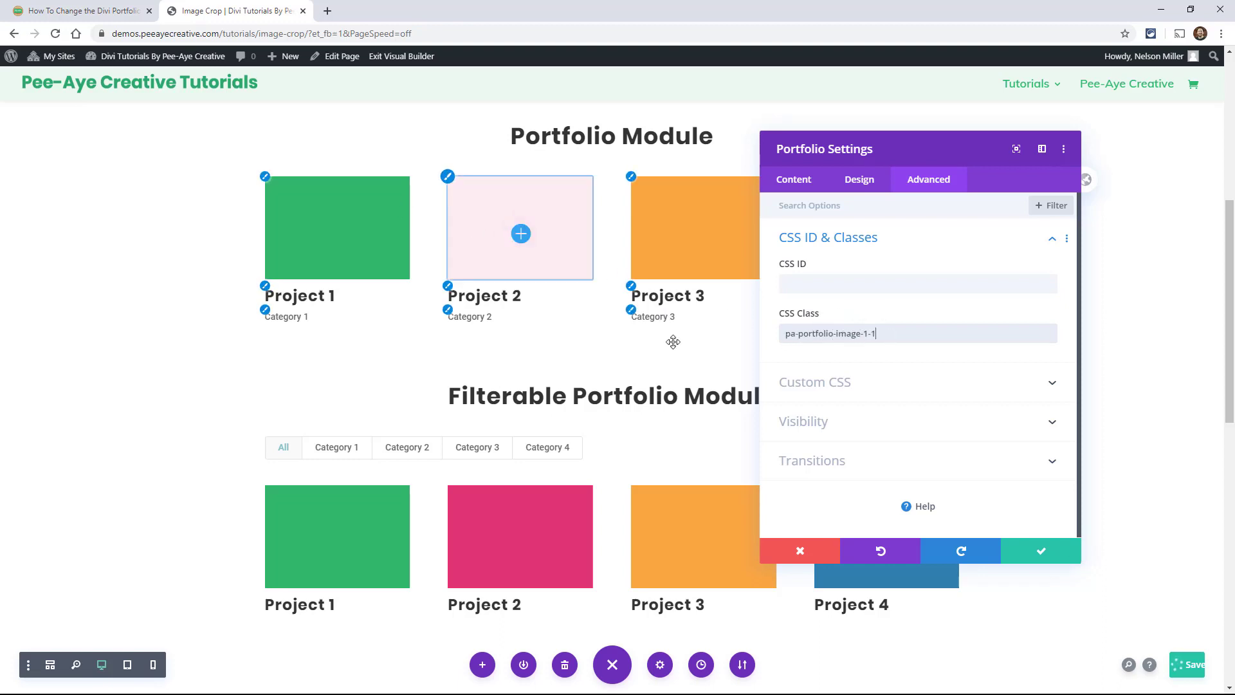
click(1041, 551)
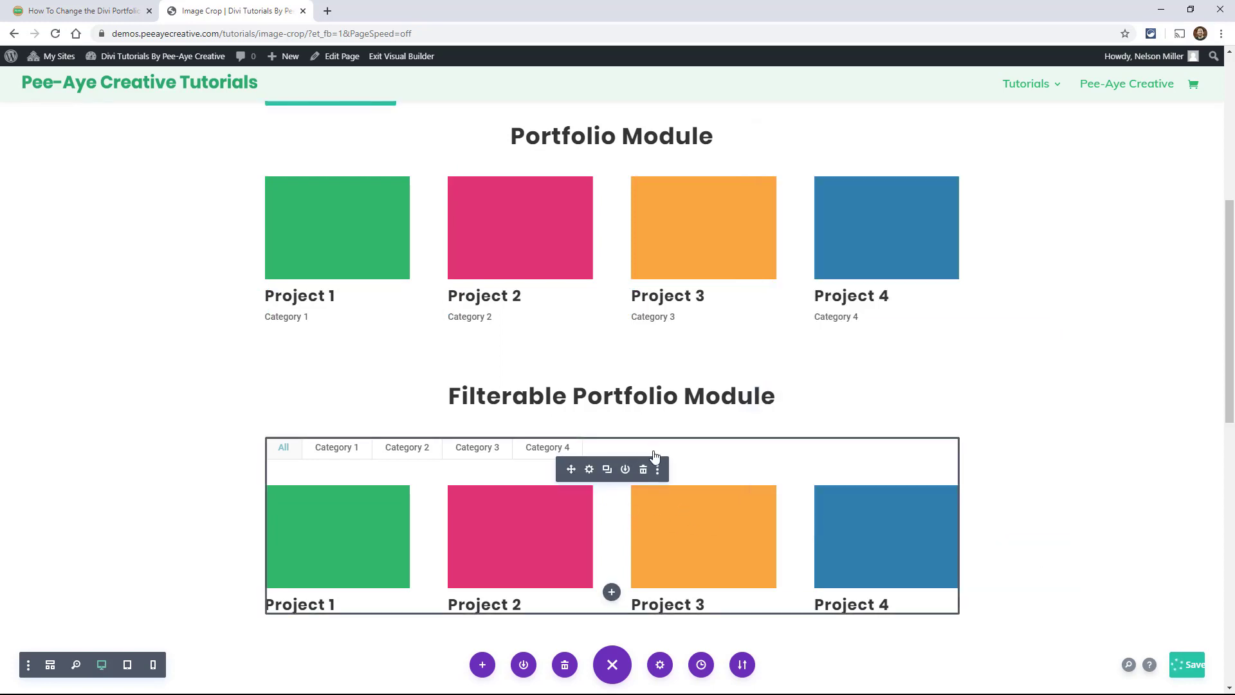
Set the Filterable Portfolio module's CSS Class to pa-portfolio-image-1-1 and save
click(589, 469)
click(928, 189)
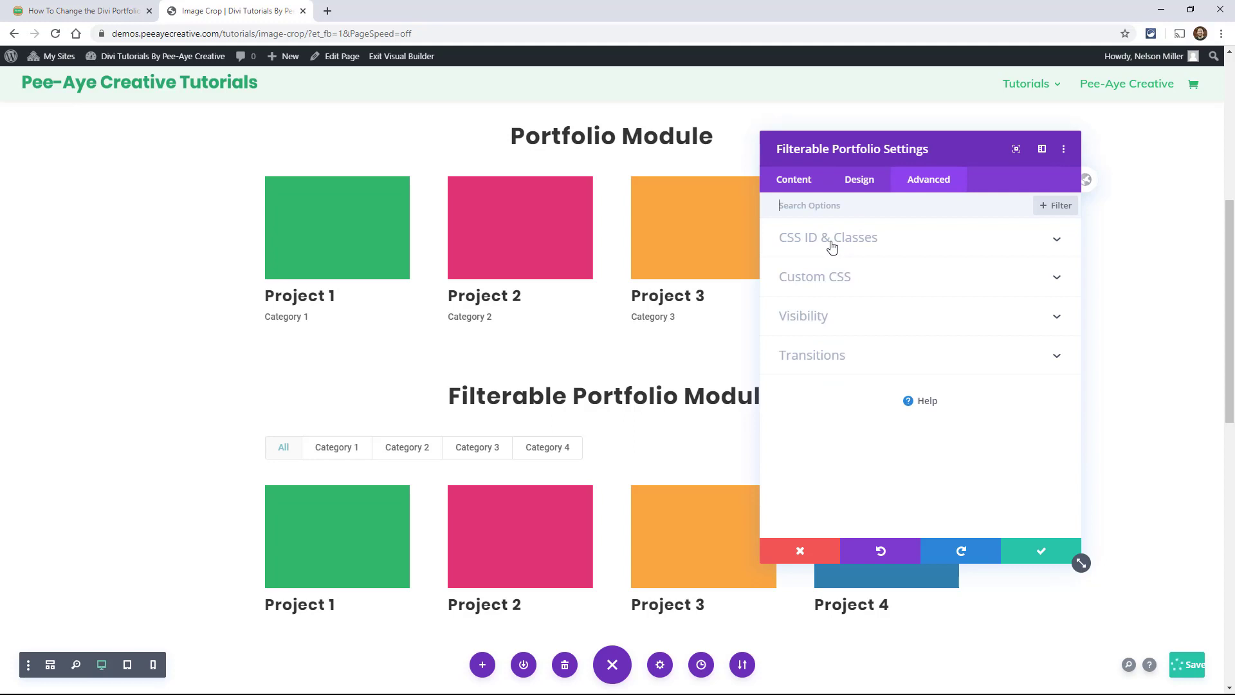
click(812, 243)
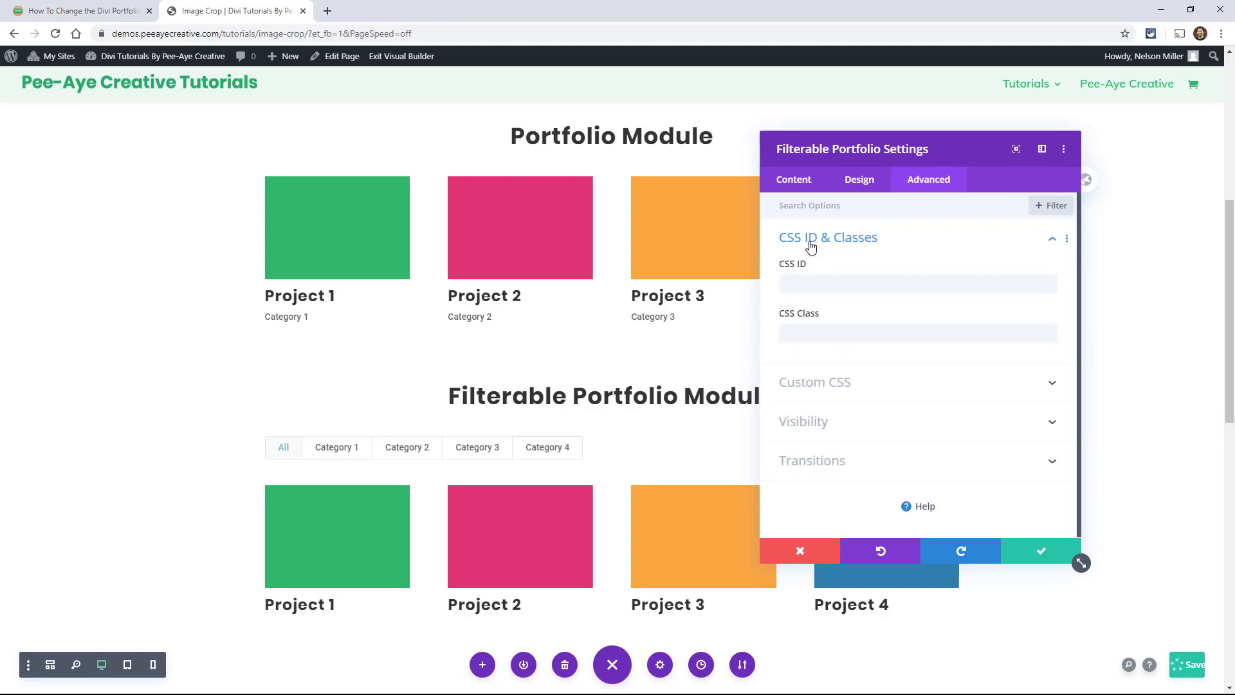
click(811, 332)
key(ctrl+v)
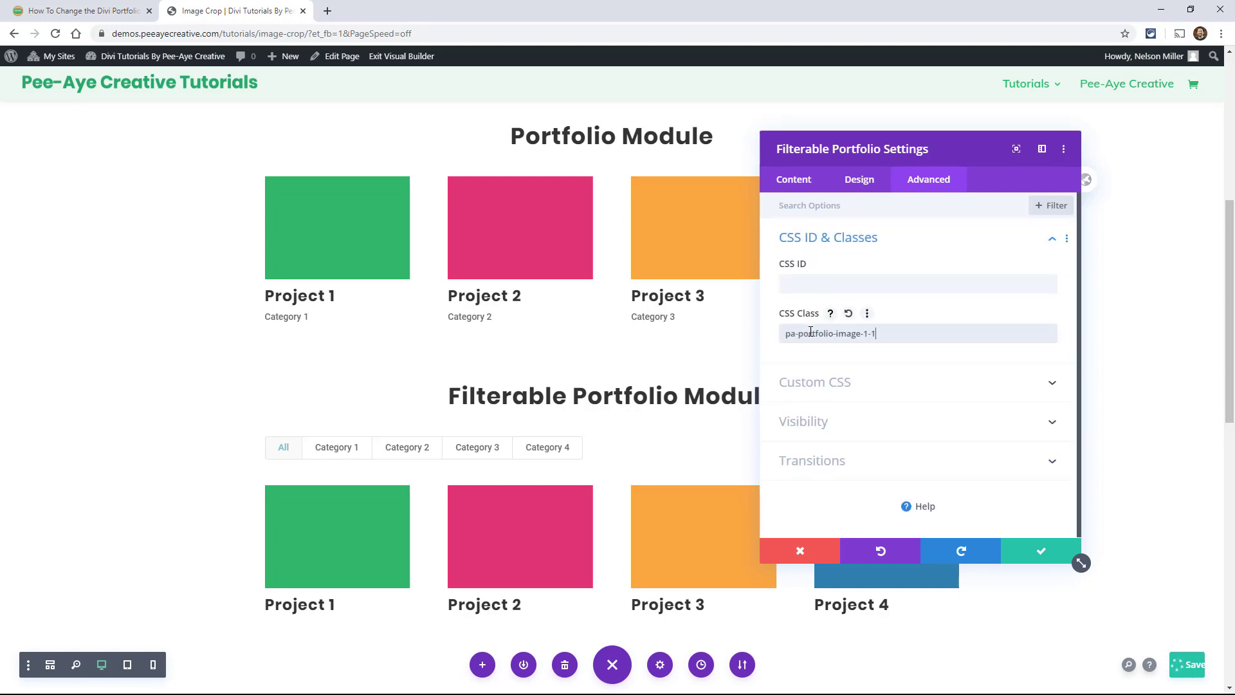
click(1024, 553)
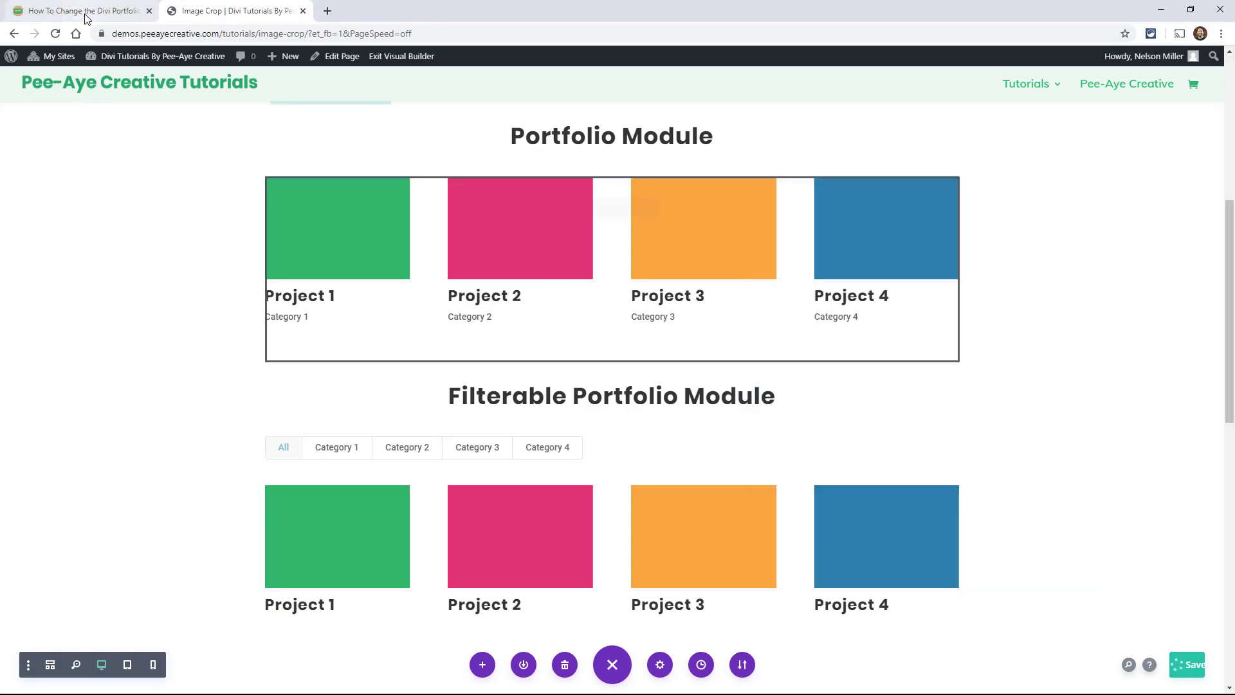
click(86, 15)
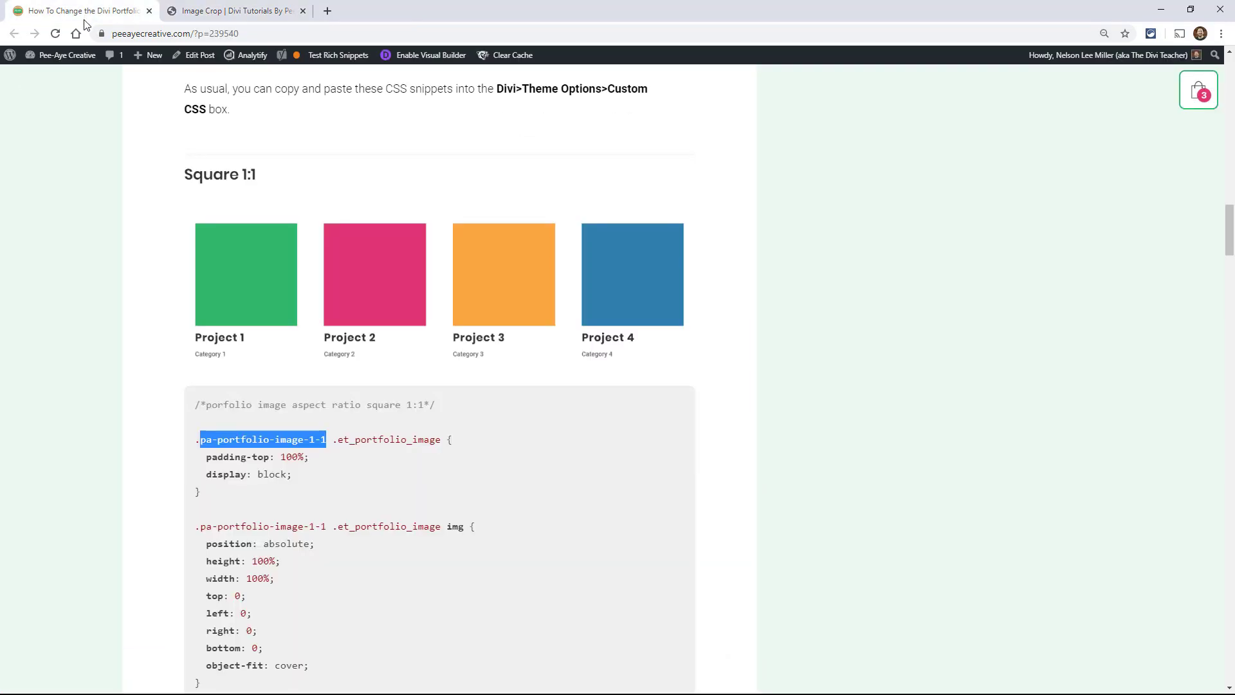
Select and copy the Square 1:1 CSS snippet from the tutorial, then return to Image Crop
scroll(460, 318, down, 1)
scroll(451, 335, down, 1)
drag(223, 606, 183, 329)
key(ctrl+c)
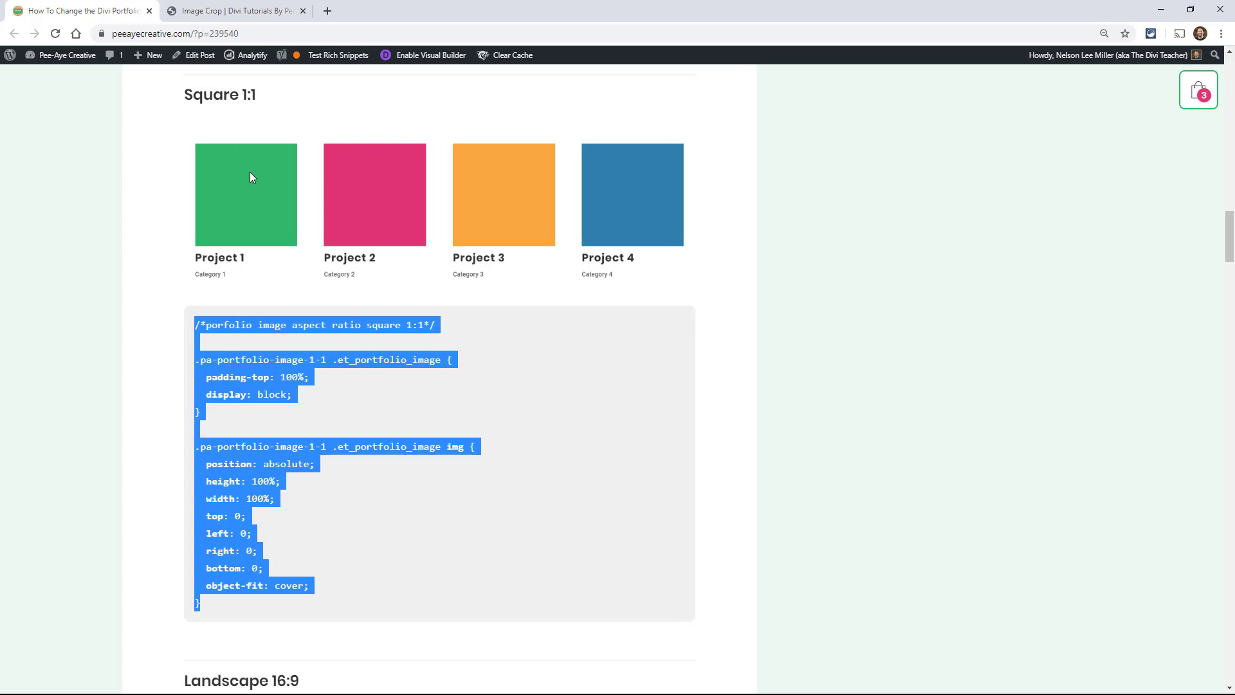
click(228, 15)
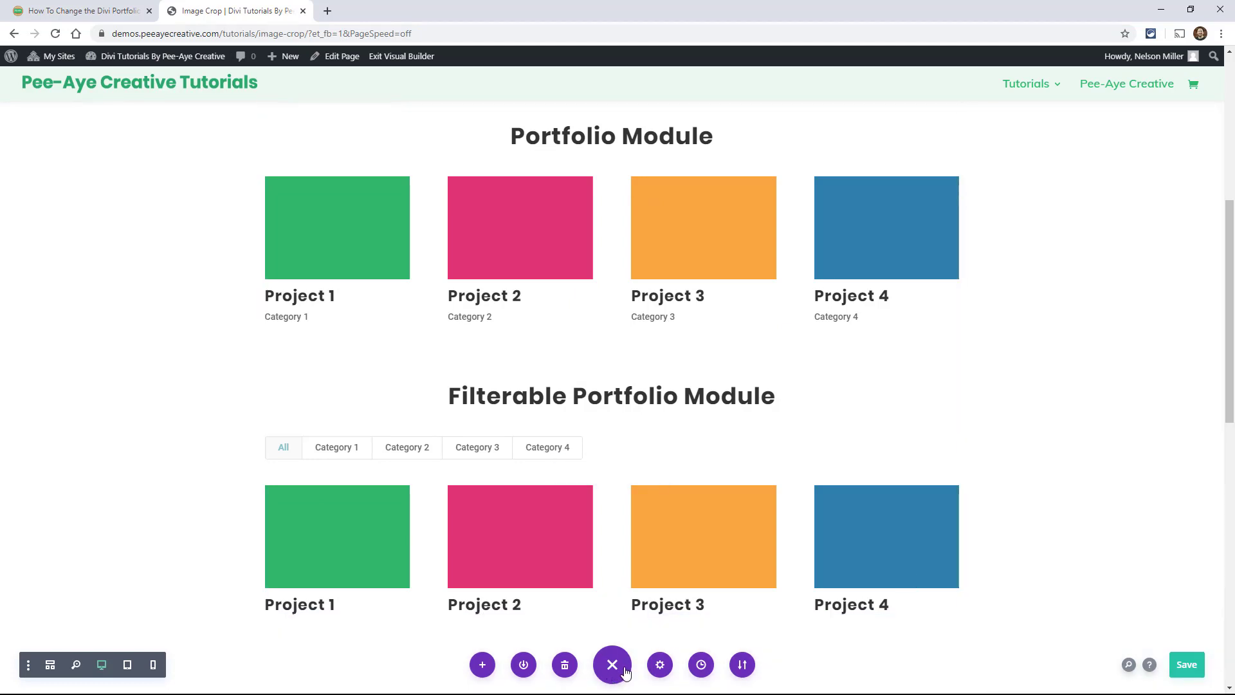
Paste the Square 1:1 snippet into Page Settings Custom CSS and save the page
click(660, 665)
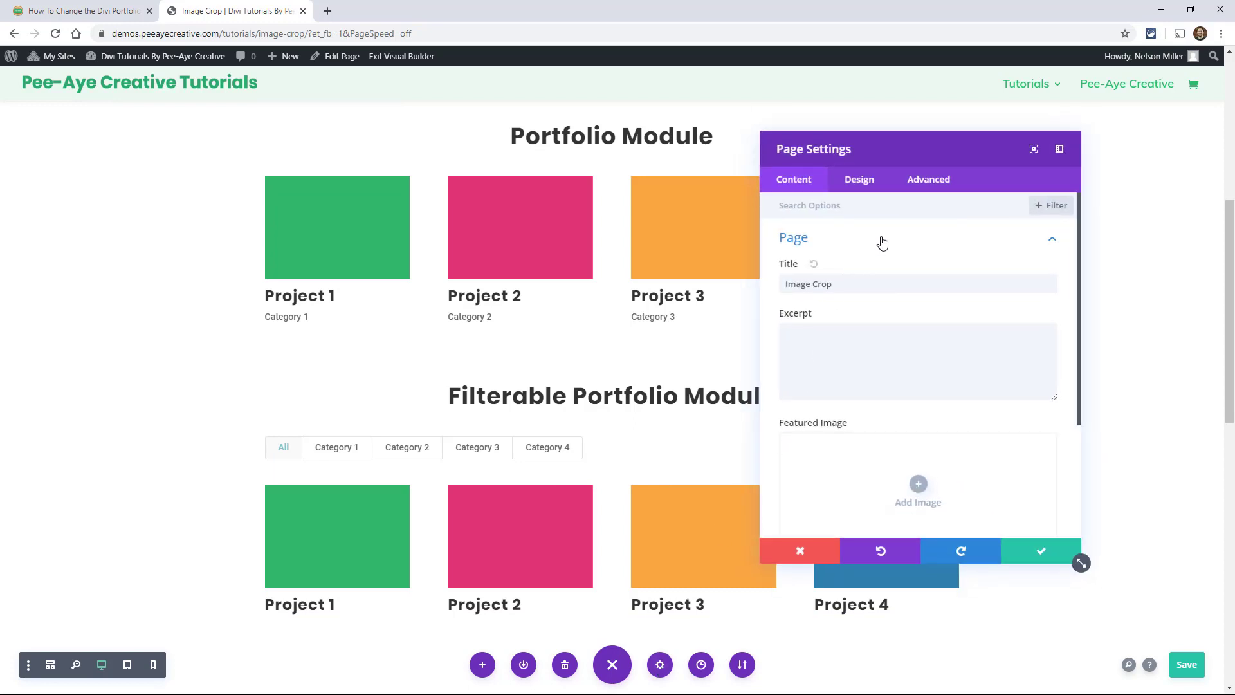
click(927, 183)
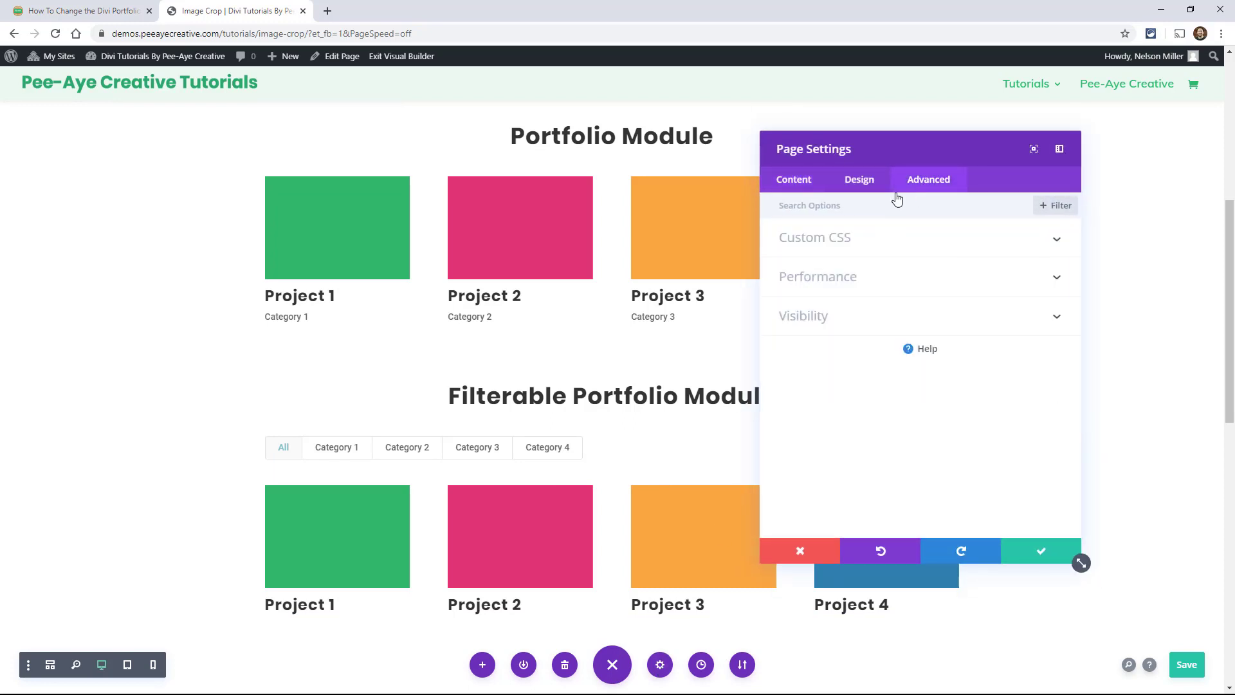
click(832, 240)
click(831, 307)
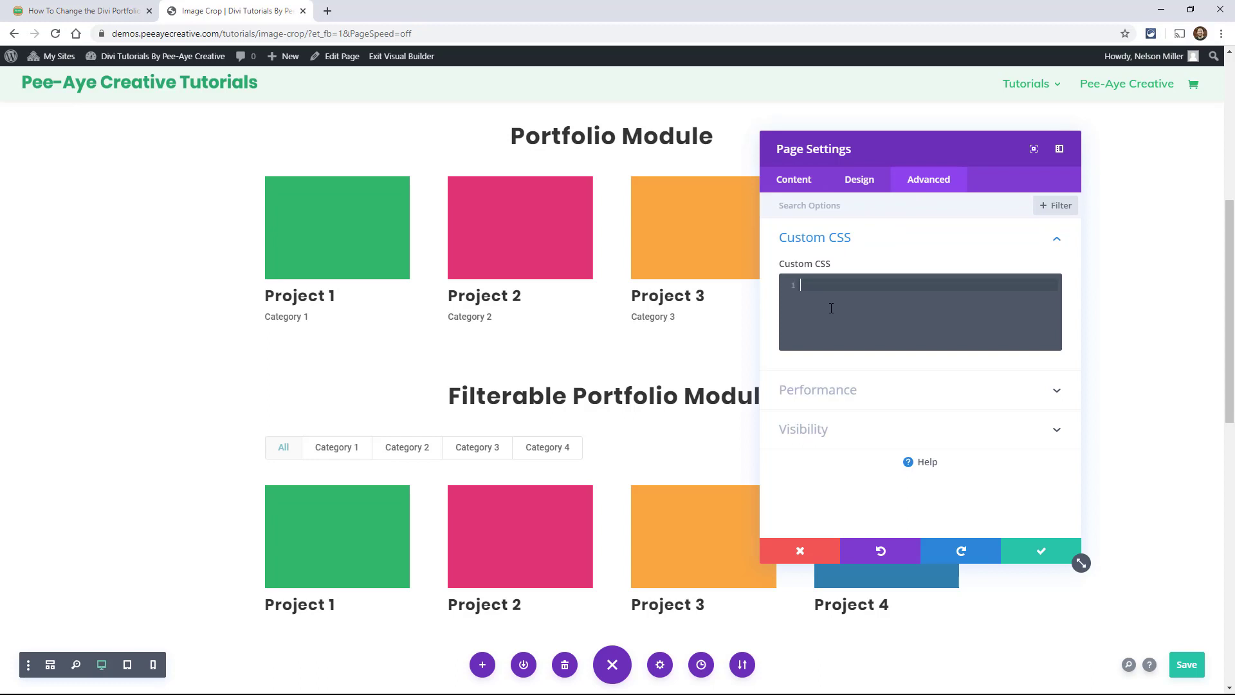
key(ctrl+v)
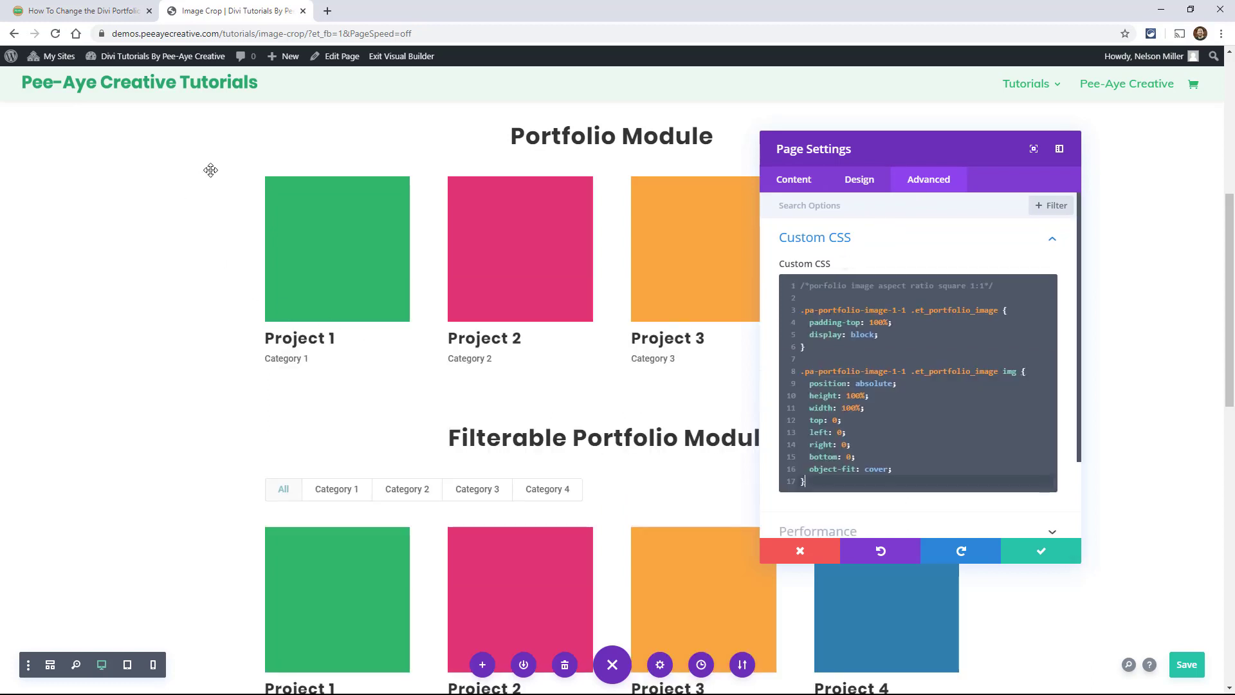
scroll(224, 300, down, 2)
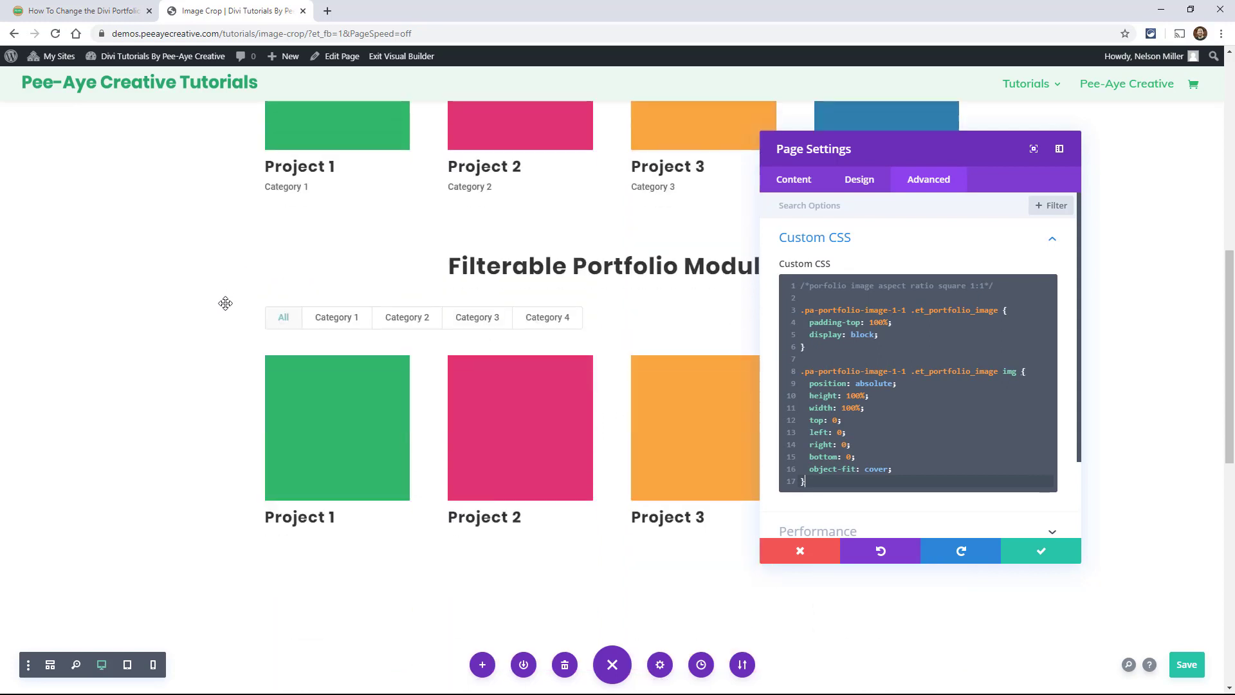
scroll(225, 303, up, 2)
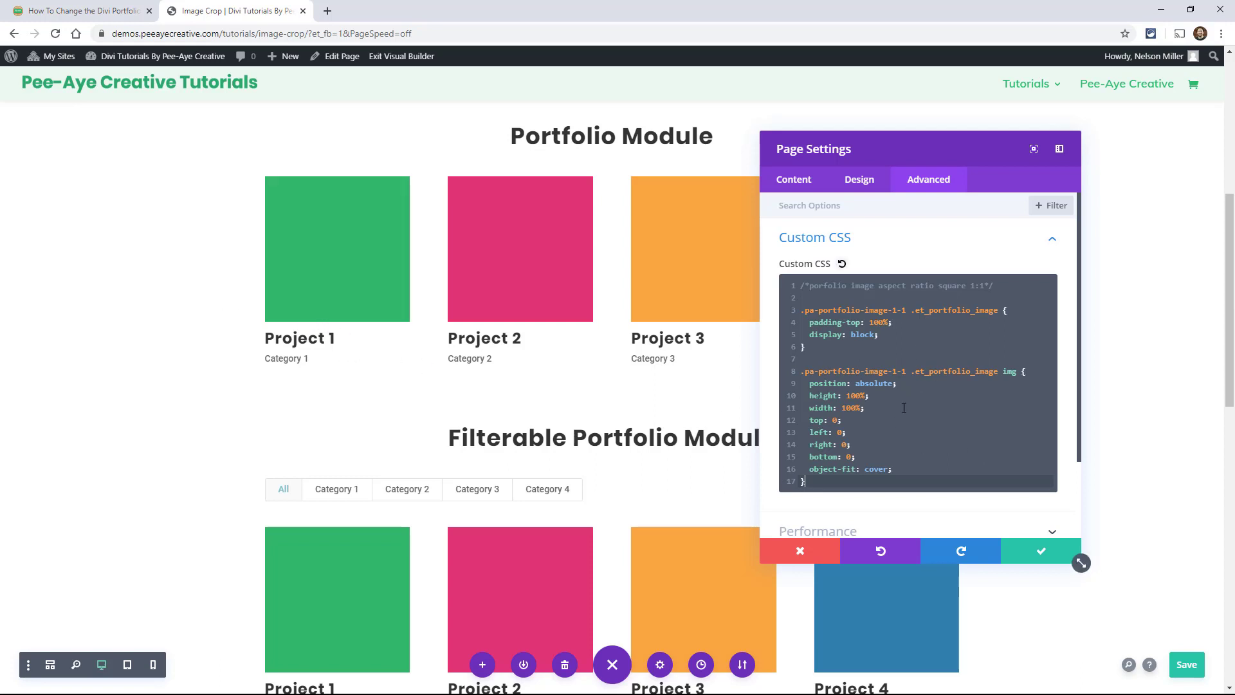
key(ctrl+s)
click(1019, 552)
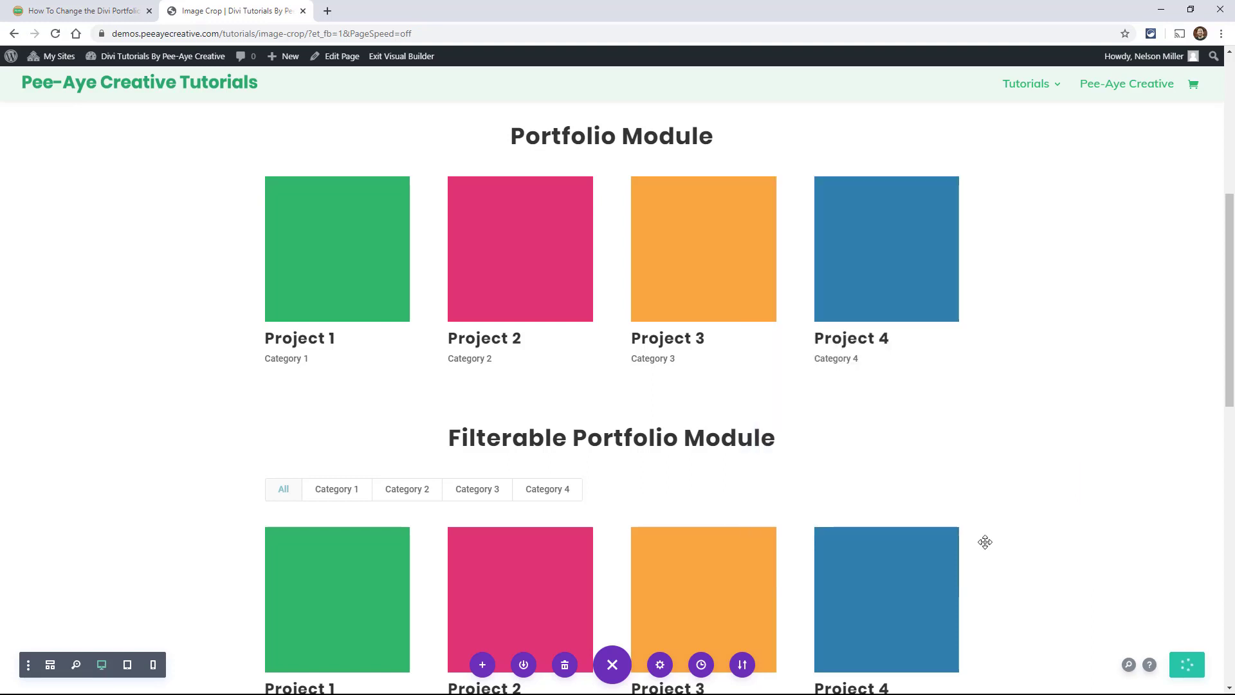
click(77, 11)
Select the Landscape 16:9 CSS snippet in the tutorial and return to Image Crop
scroll(430, 371, down, 8)
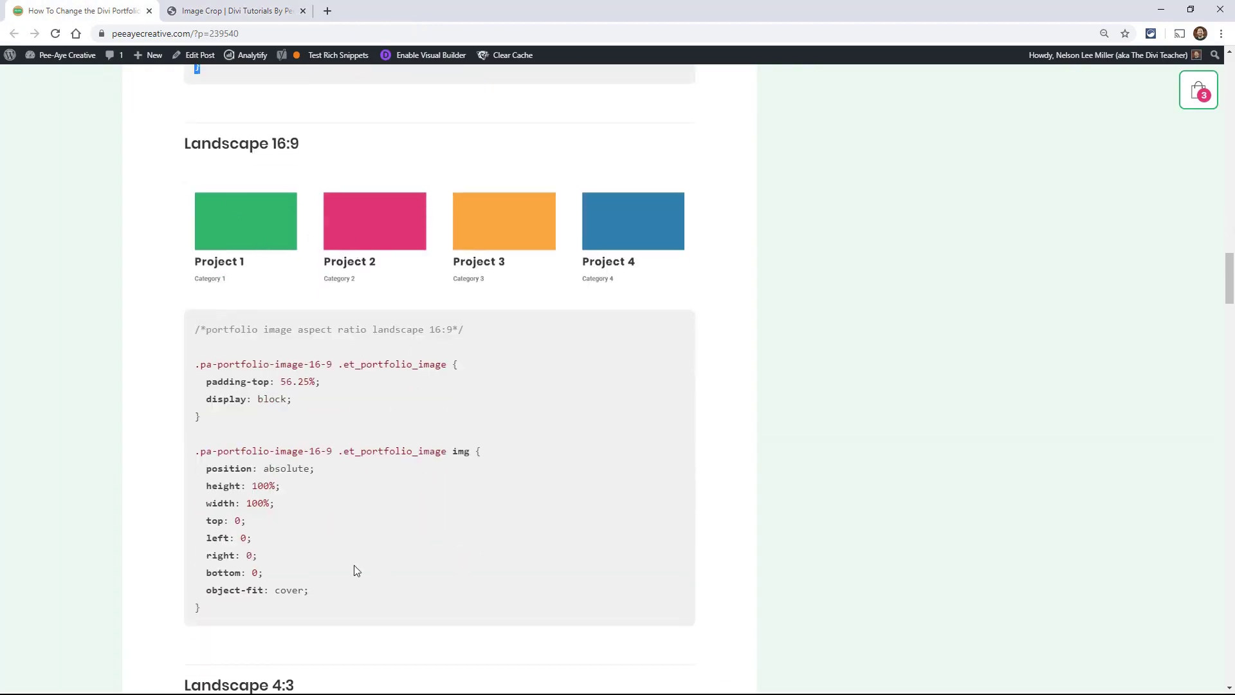
drag(237, 605, 197, 331)
key(ctrl+c)
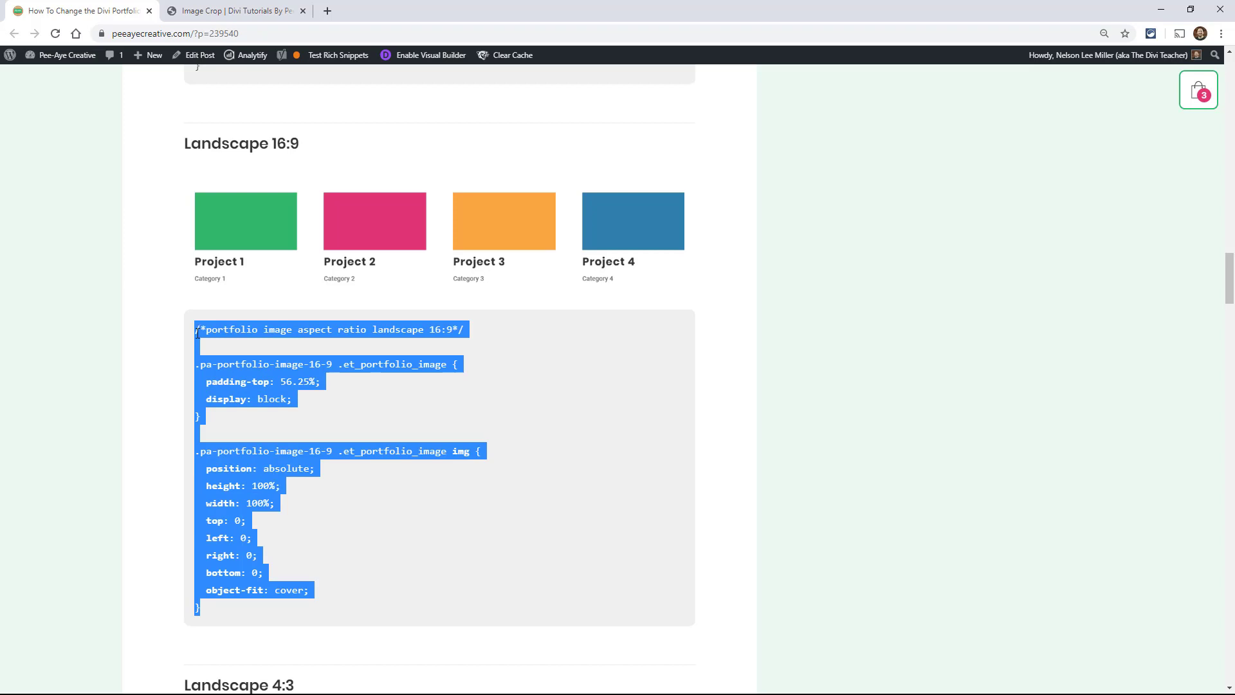
click(201, 11)
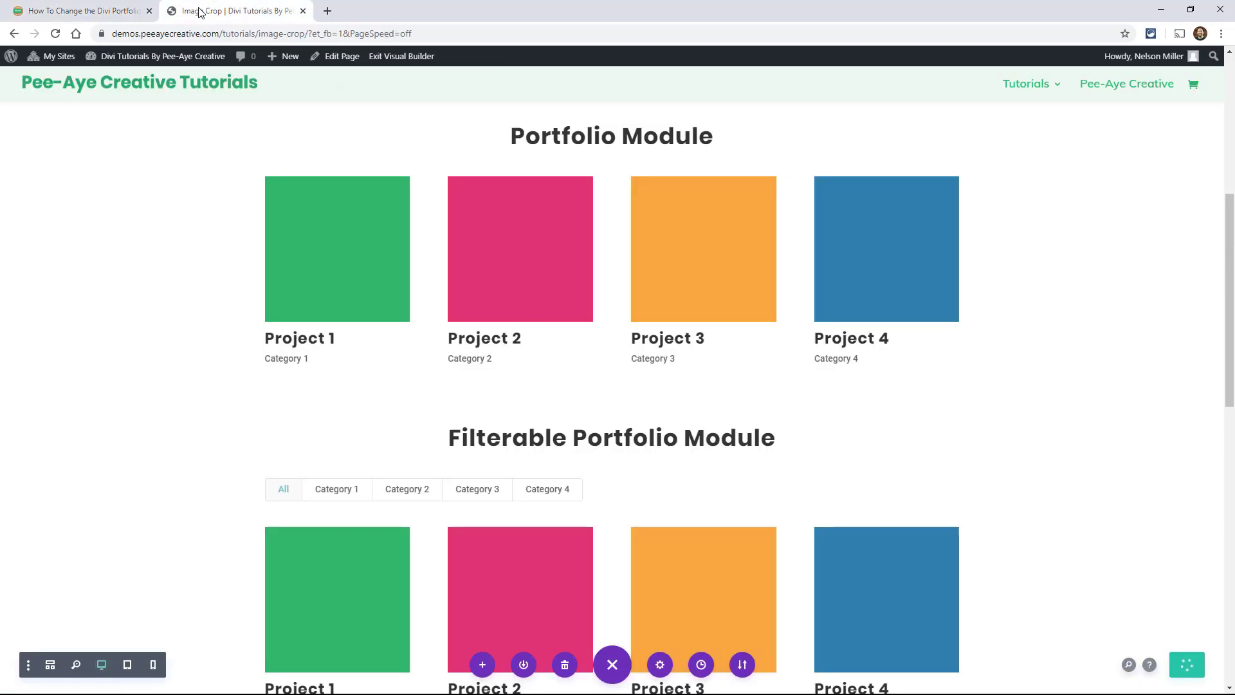
Replace the page's Custom CSS with the Landscape 16:9 snippet and confirm
click(660, 667)
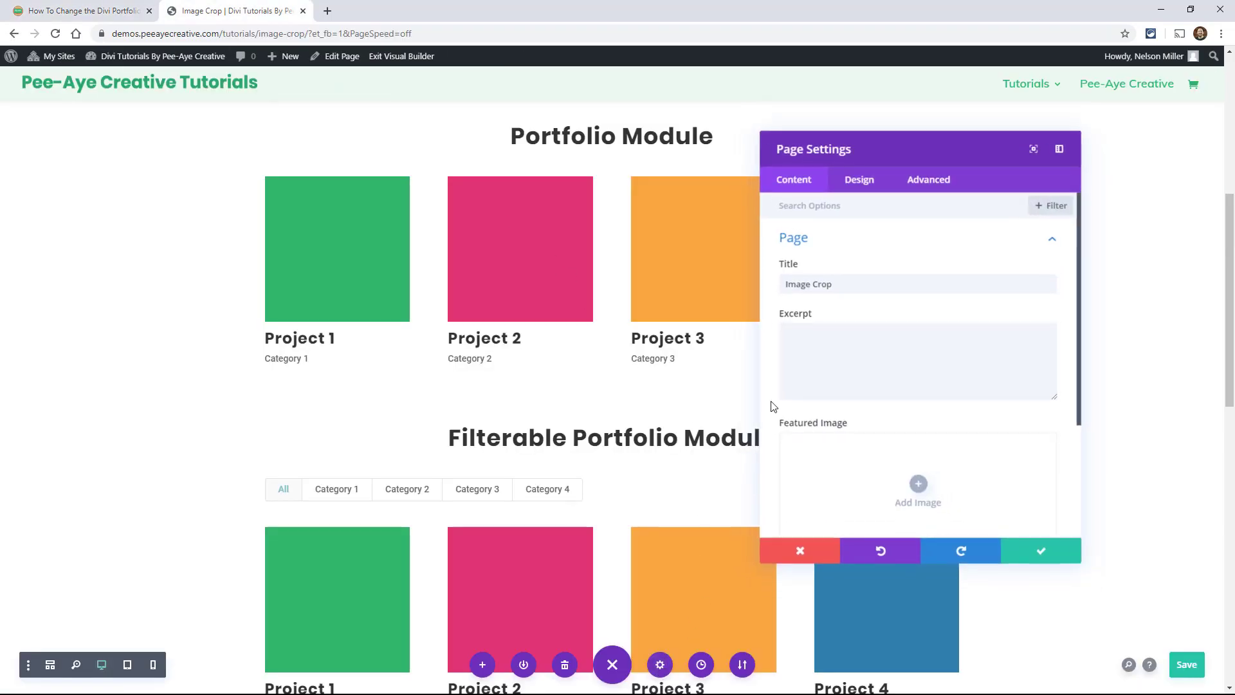
click(911, 193)
click(814, 239)
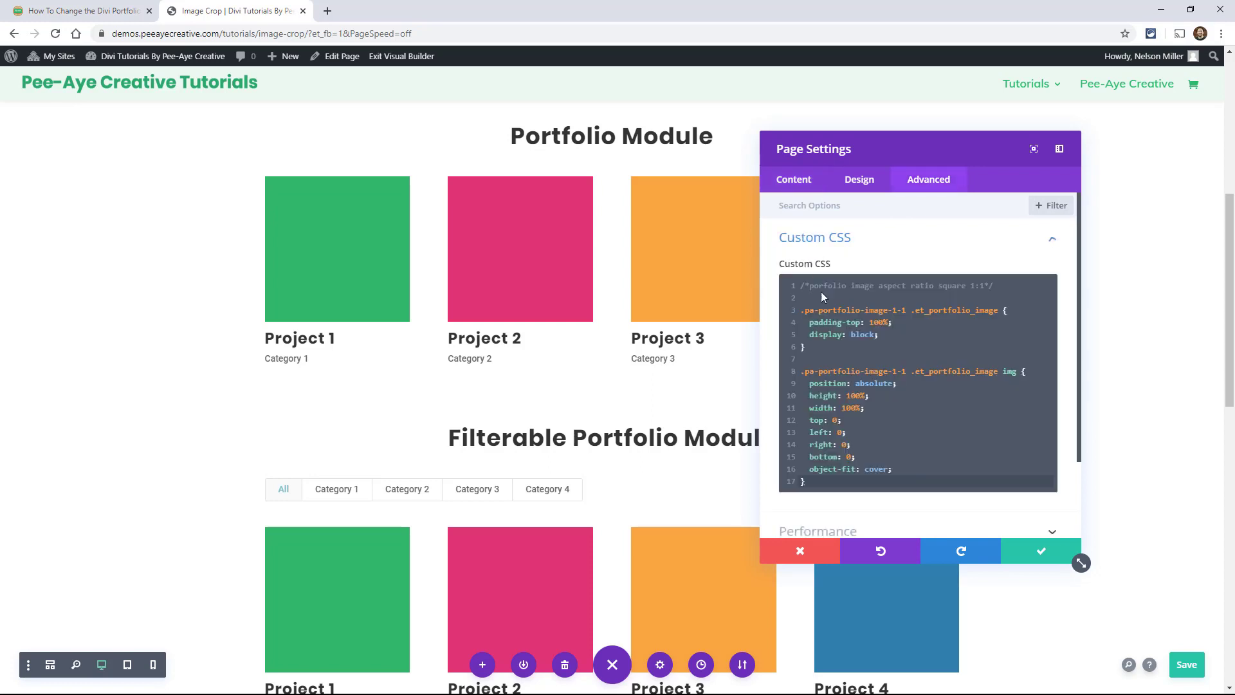
click(856, 400)
key(ctrl+a)
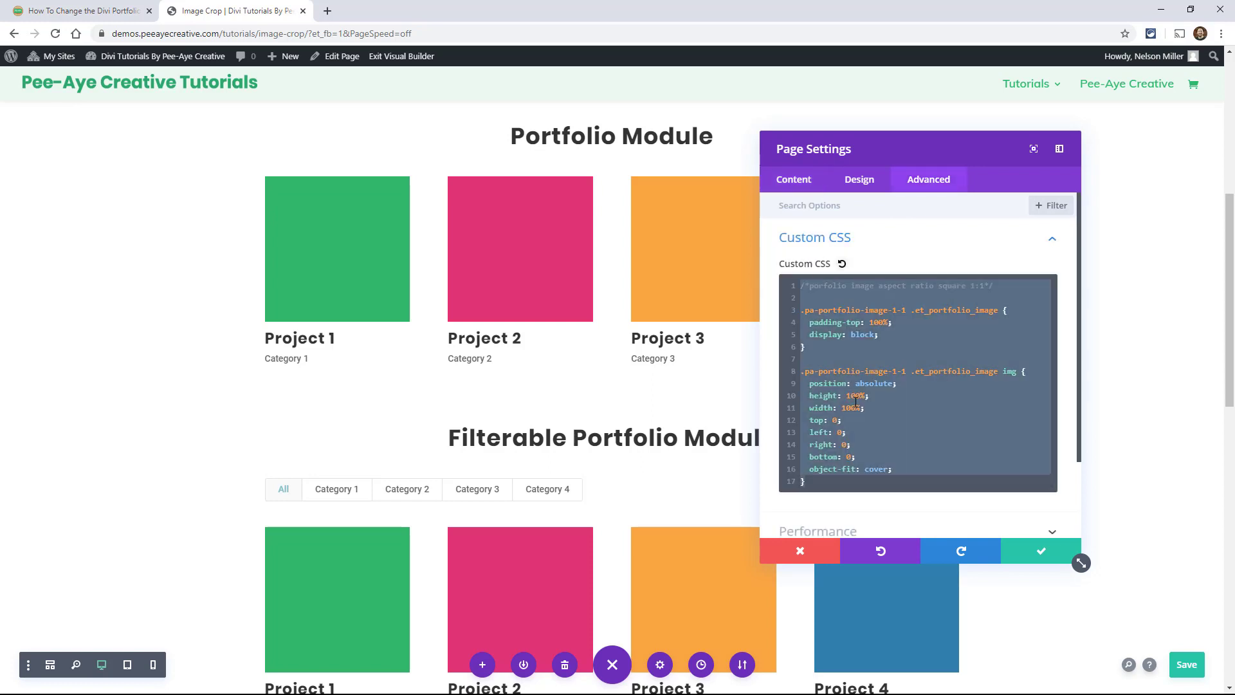
key(ctrl+v)
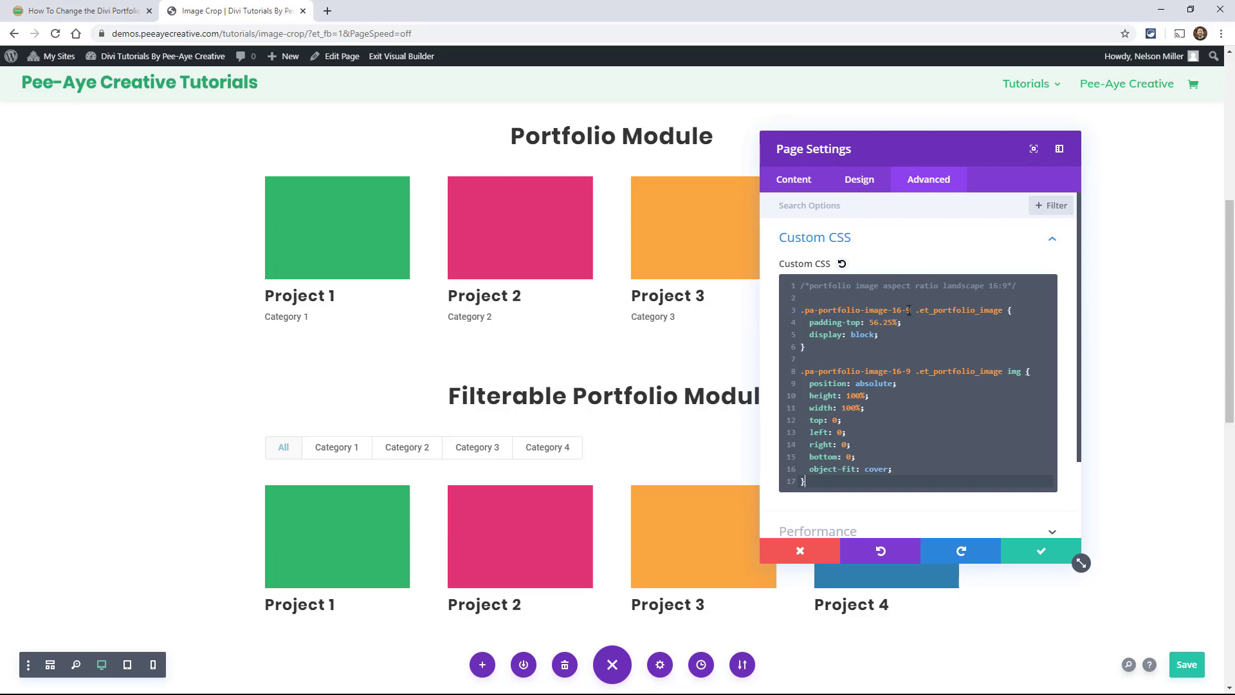
click(1033, 551)
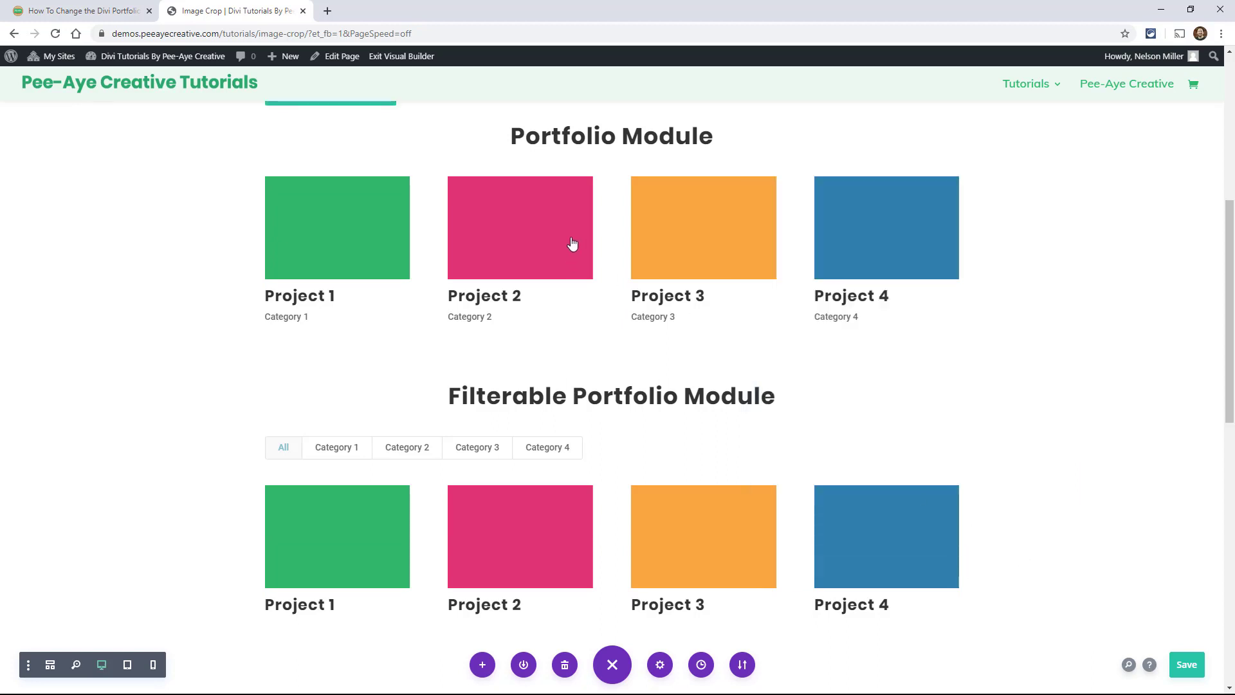
Change the Portfolio module's CSS class to pa-portfolio-image-16-9 and save
click(586, 209)
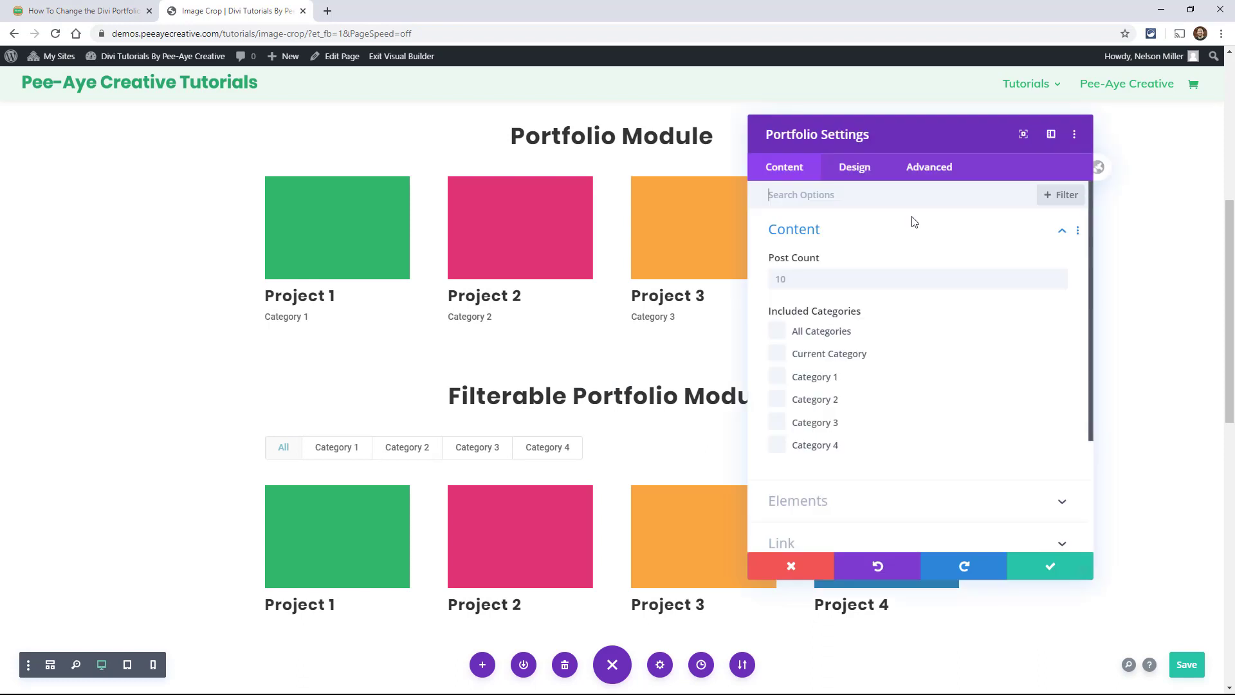
click(915, 180)
click(821, 238)
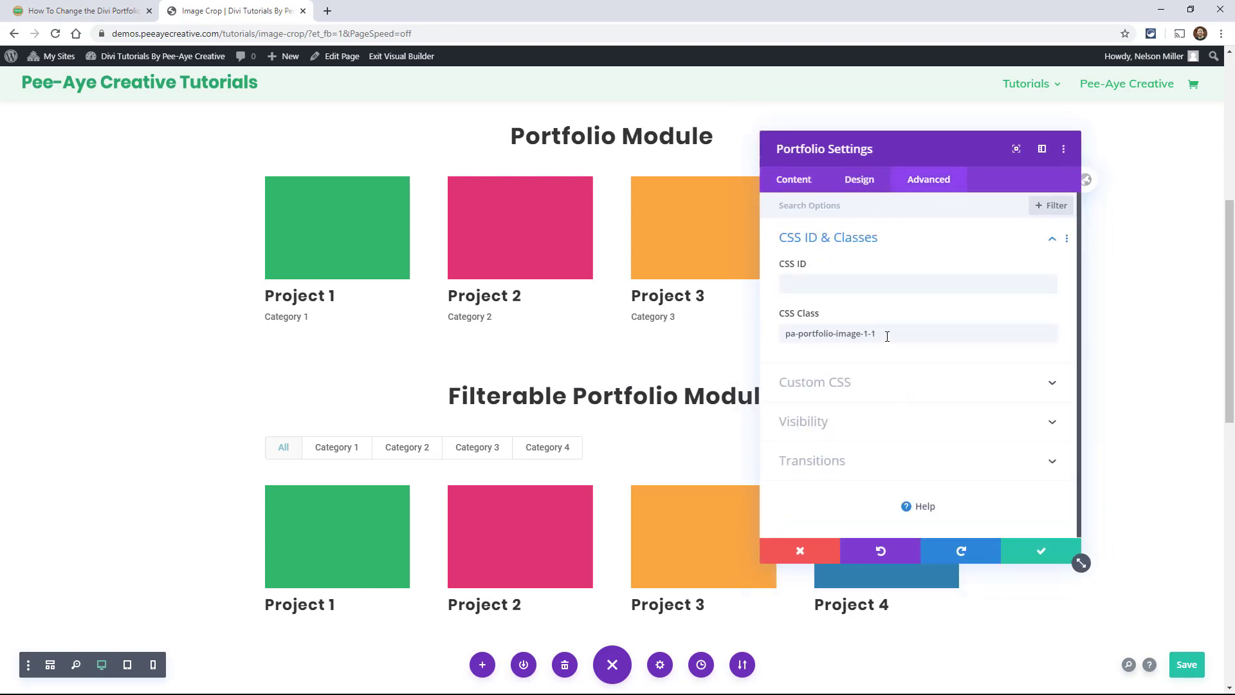
key(Left)
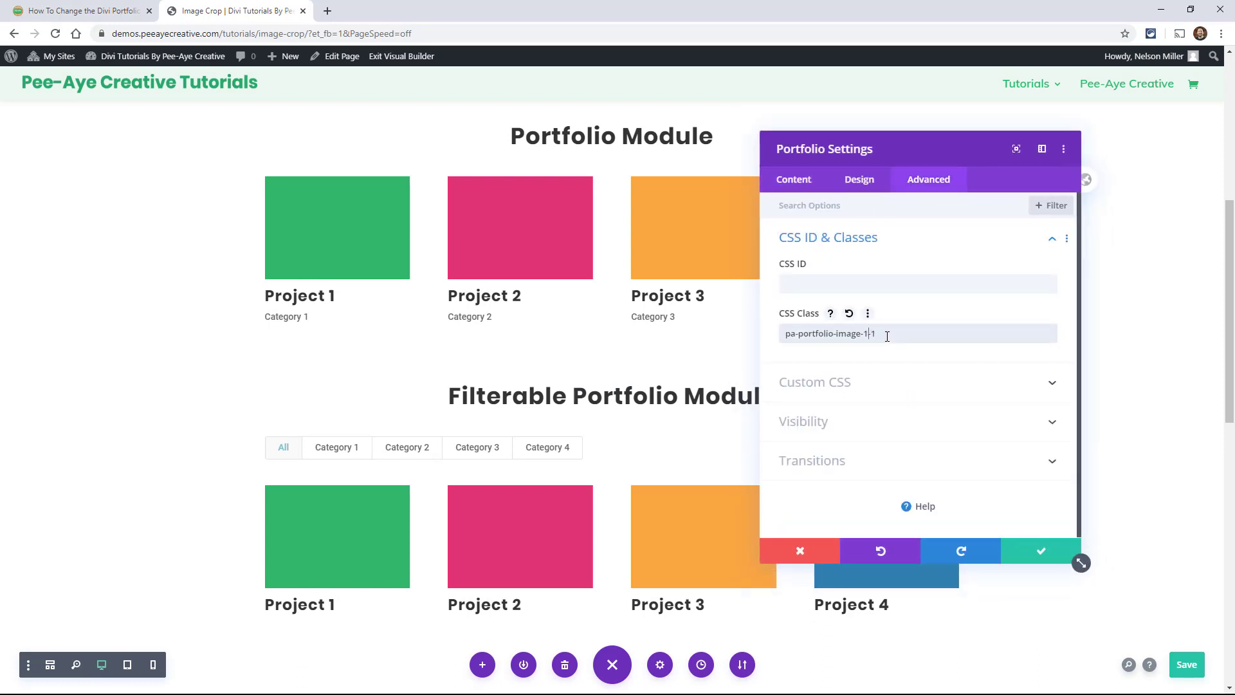
text(6)
key(BackSpace)
text(9)
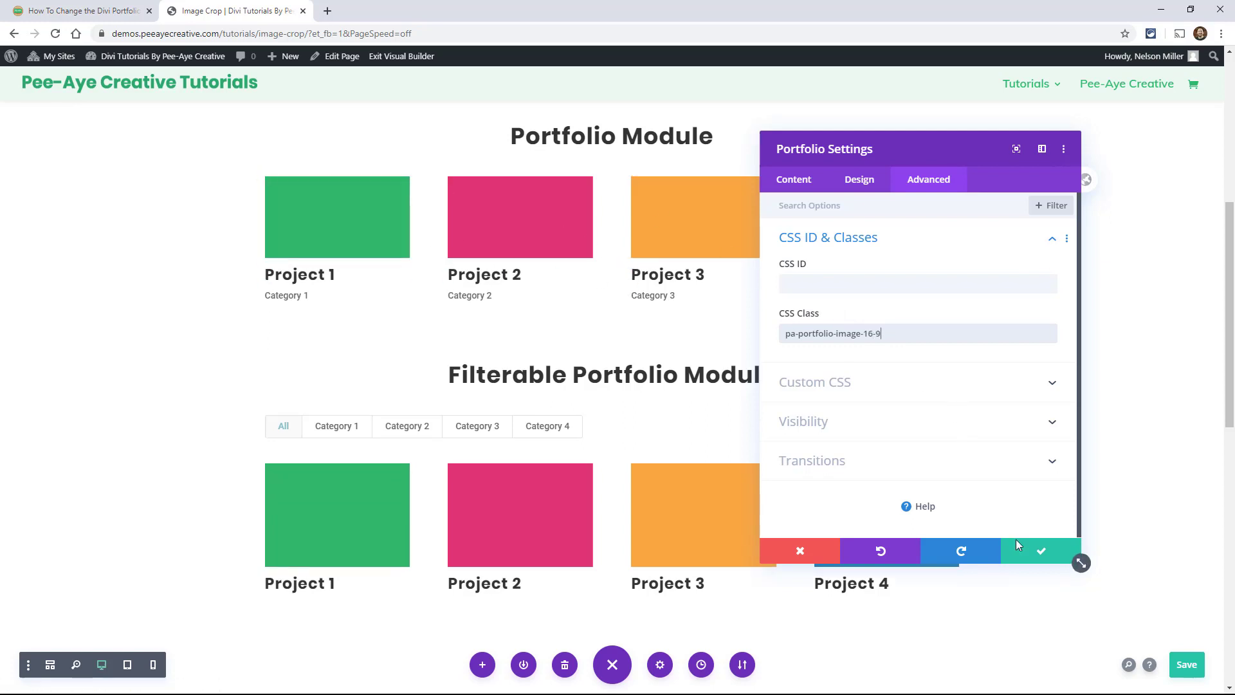
click(1032, 553)
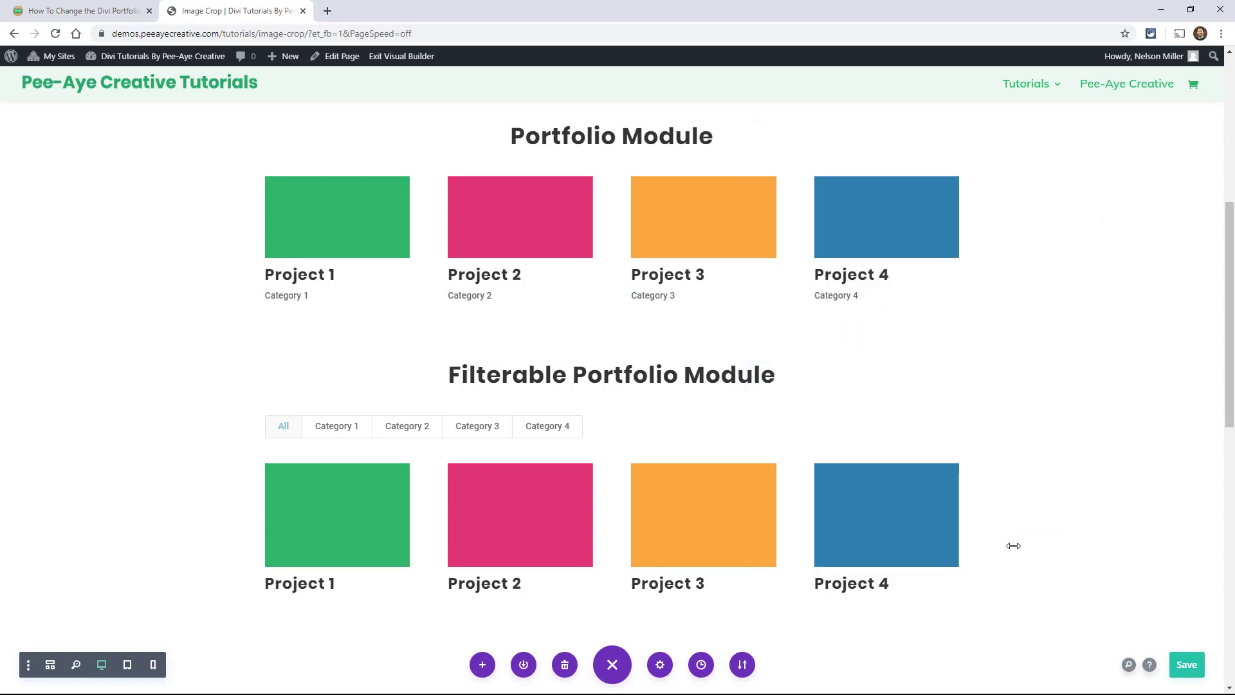
Select the tutorial's Portrait 2:3 CSS rules (padding-top 150%), then go back to the Image Crop page
click(73, 18)
scroll(459, 422, down, 15)
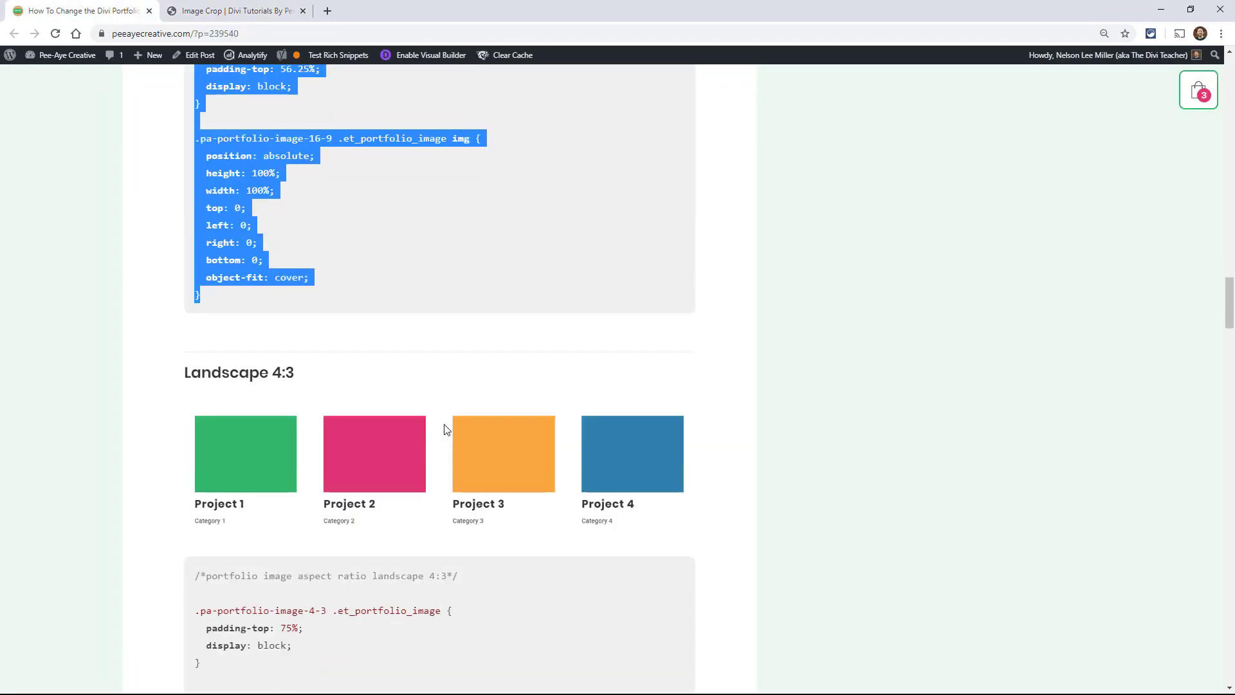
scroll(454, 430, down, 4)
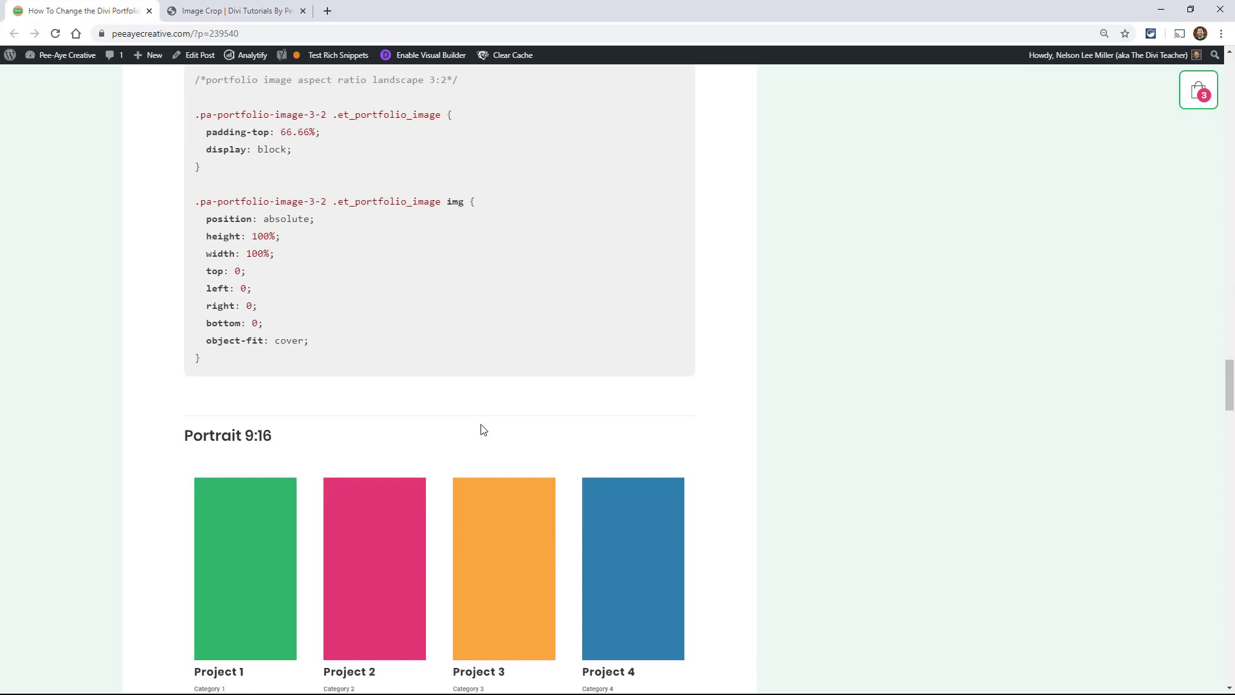
scroll(476, 427, down, 7)
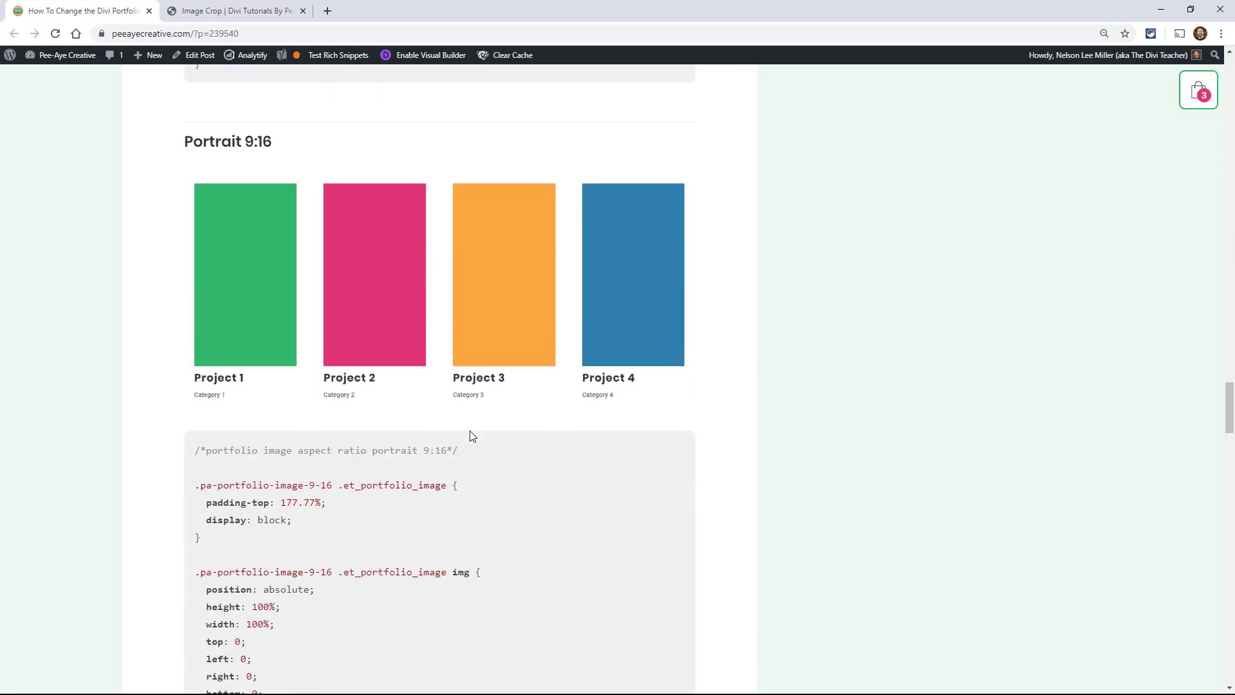
scroll(468, 428, down, 12)
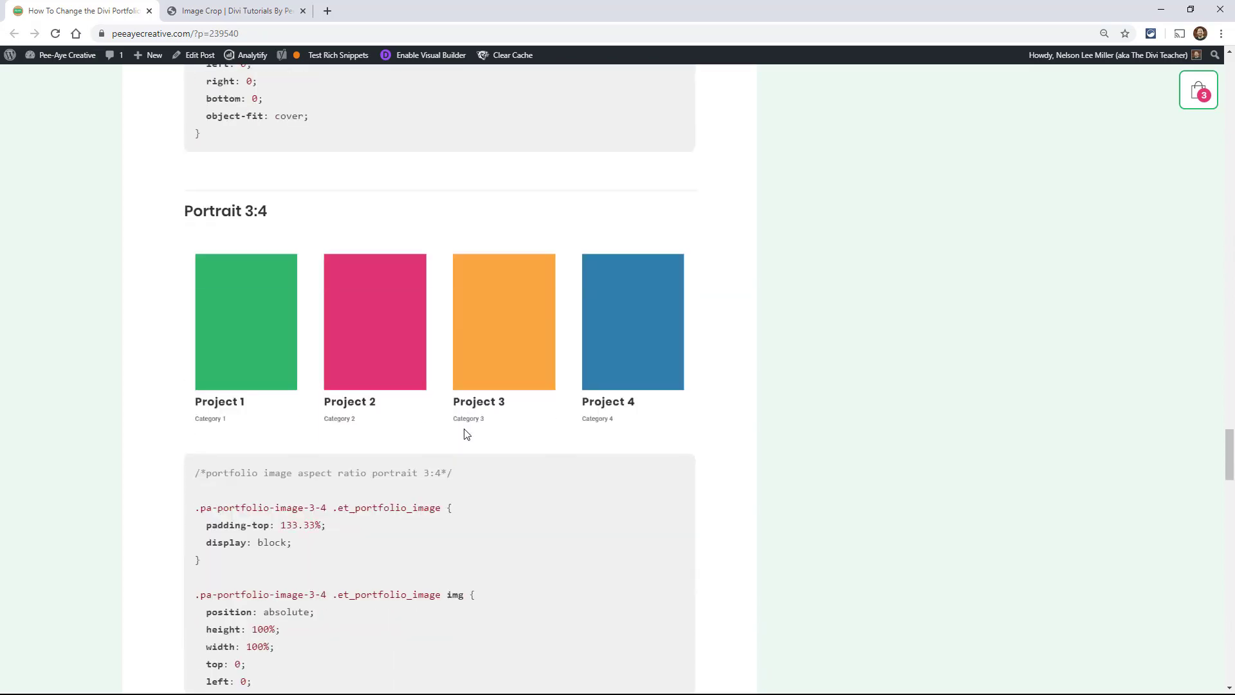
scroll(412, 373, down, 2)
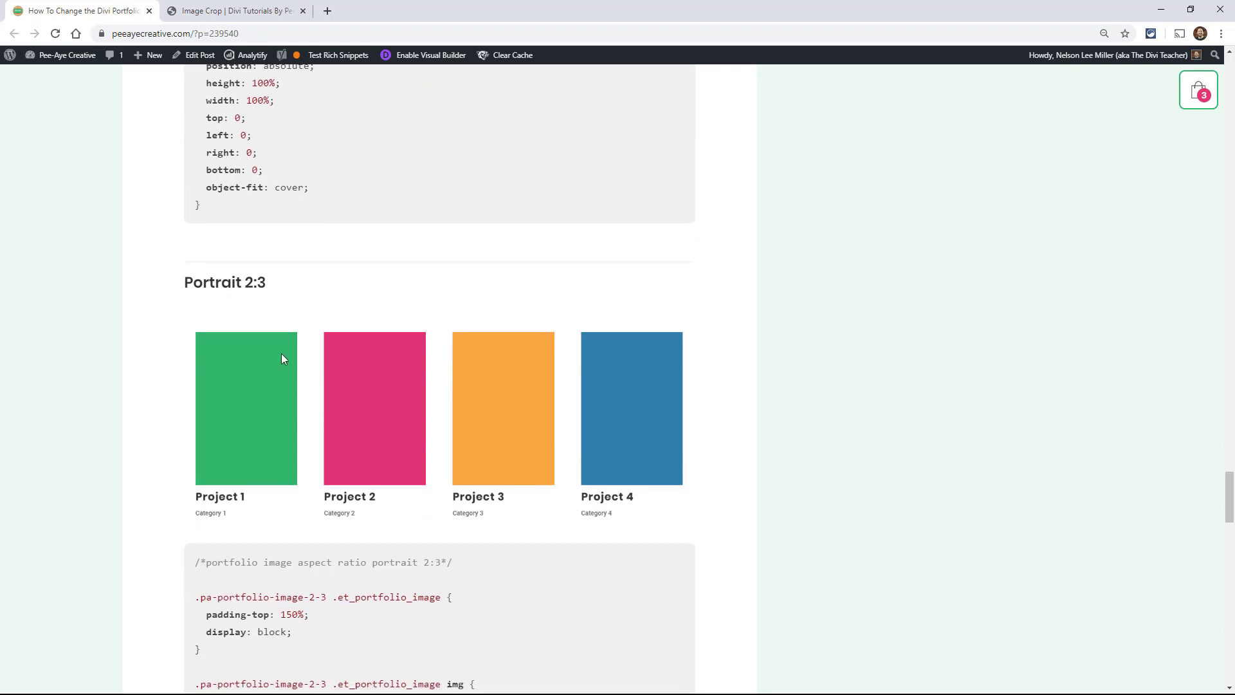
scroll(251, 331, down, 2)
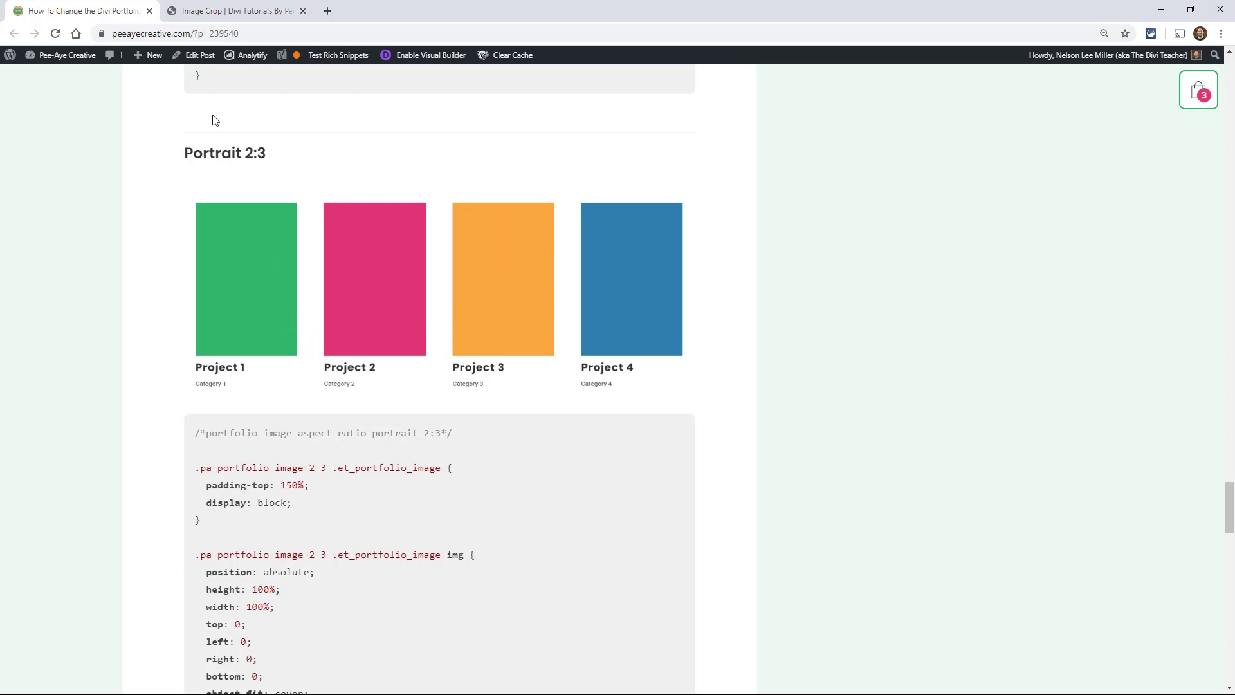
scroll(238, 320, down, 1)
scroll(238, 320, down, 1)
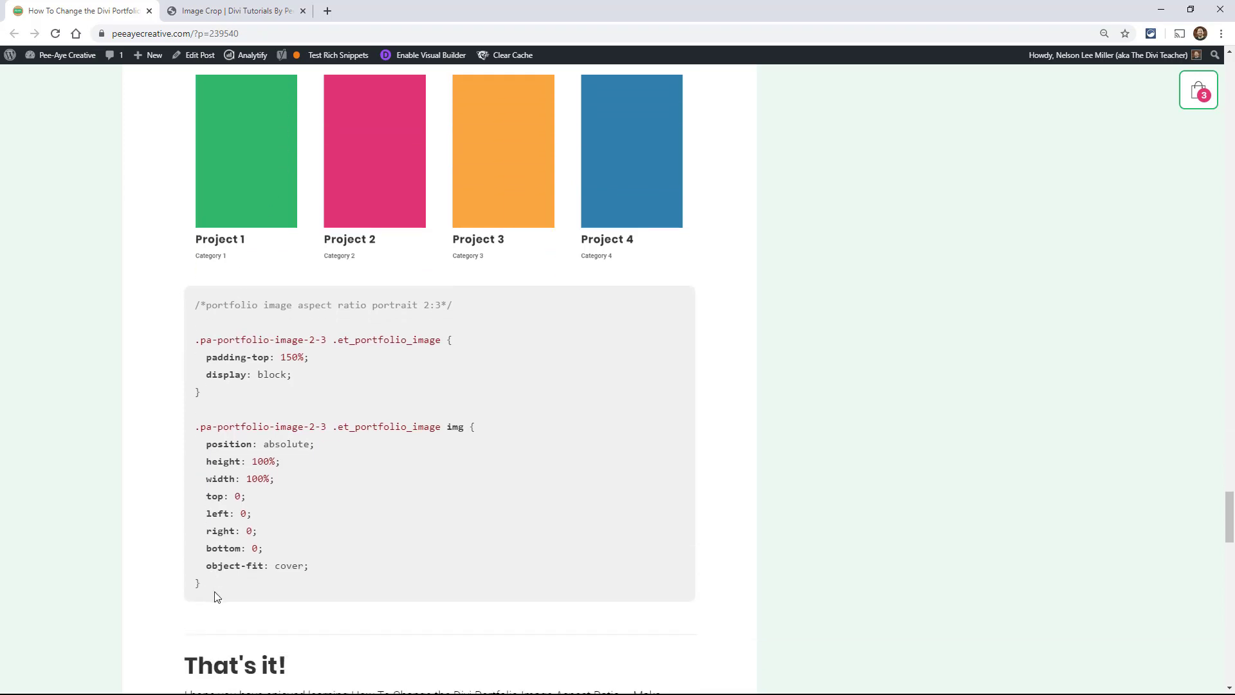
drag(222, 577, 188, 308)
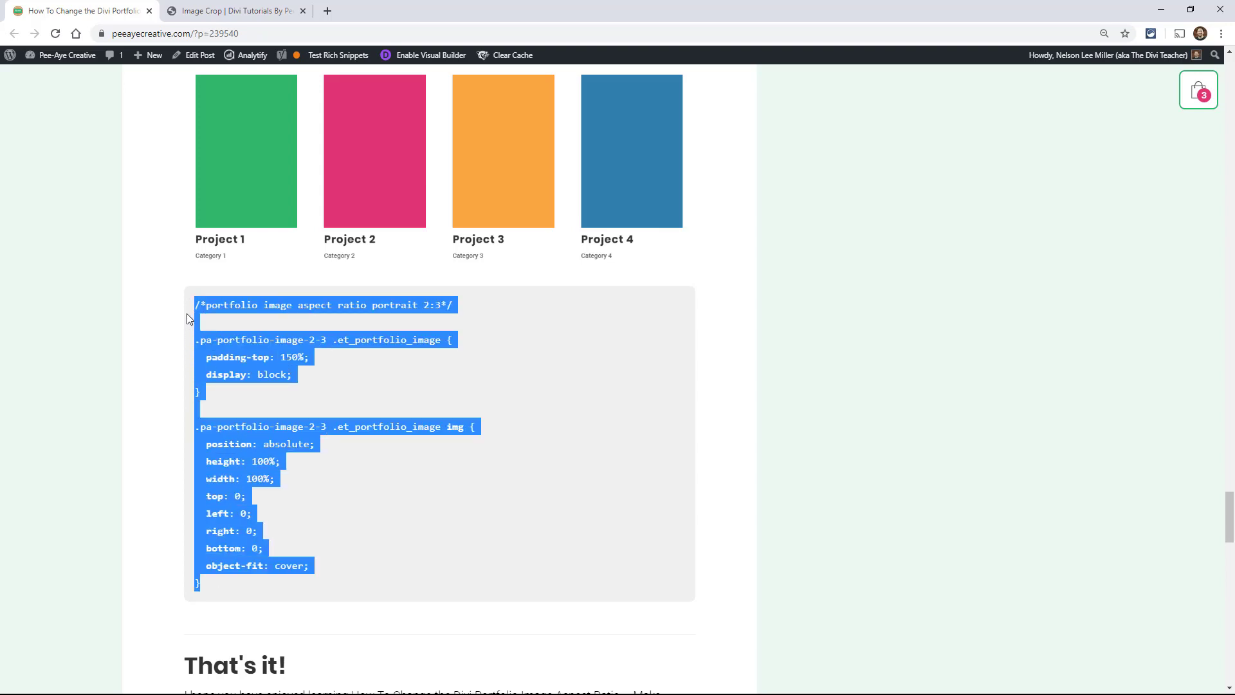
click(212, 11)
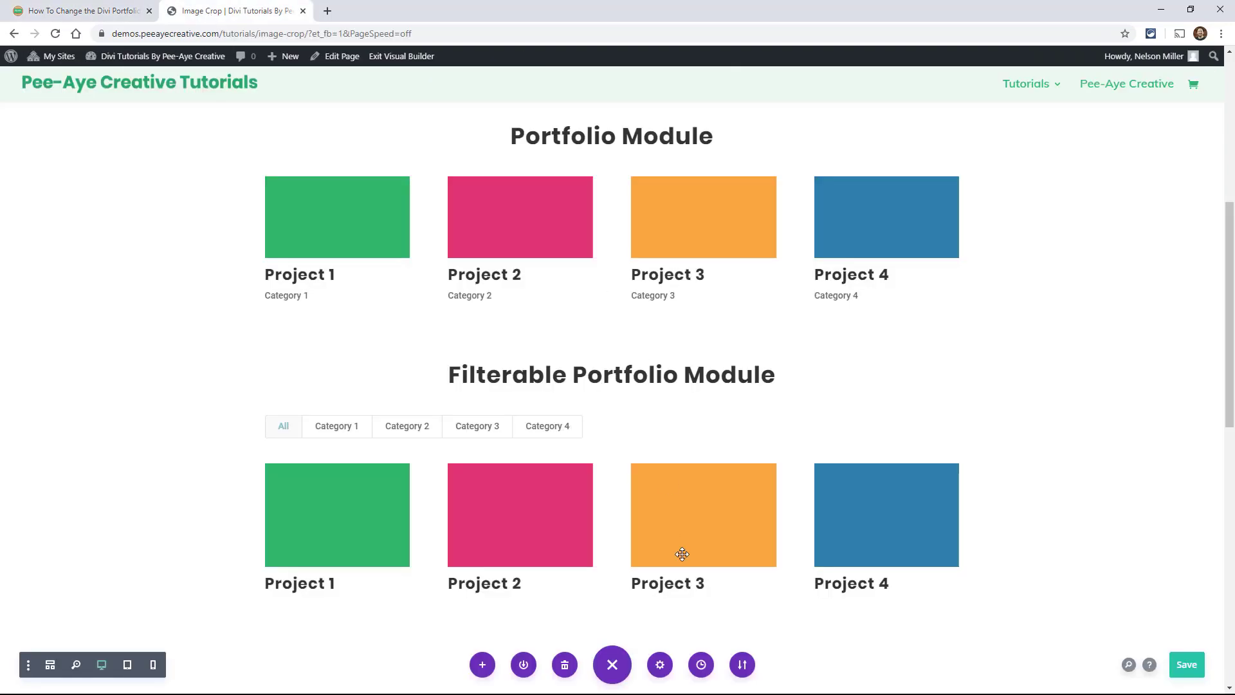
Replace the page's Custom CSS with the Portrait 2:3 snippet and save it
click(663, 664)
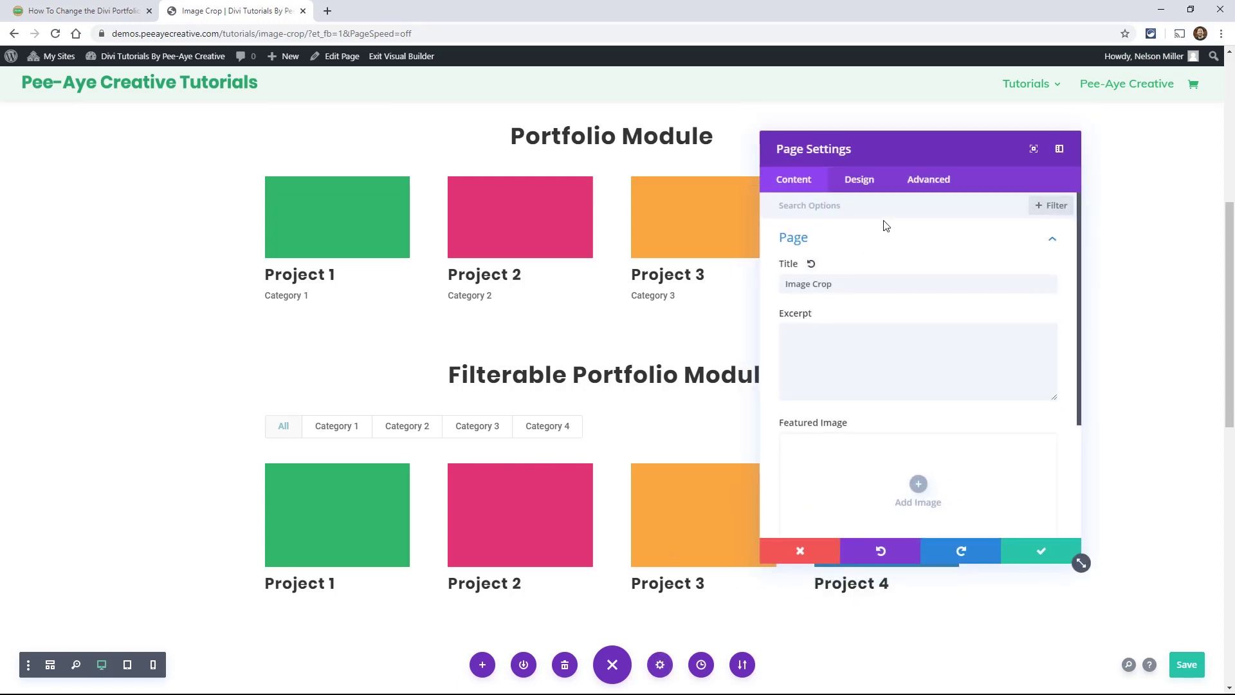
click(913, 181)
click(841, 257)
click(854, 354)
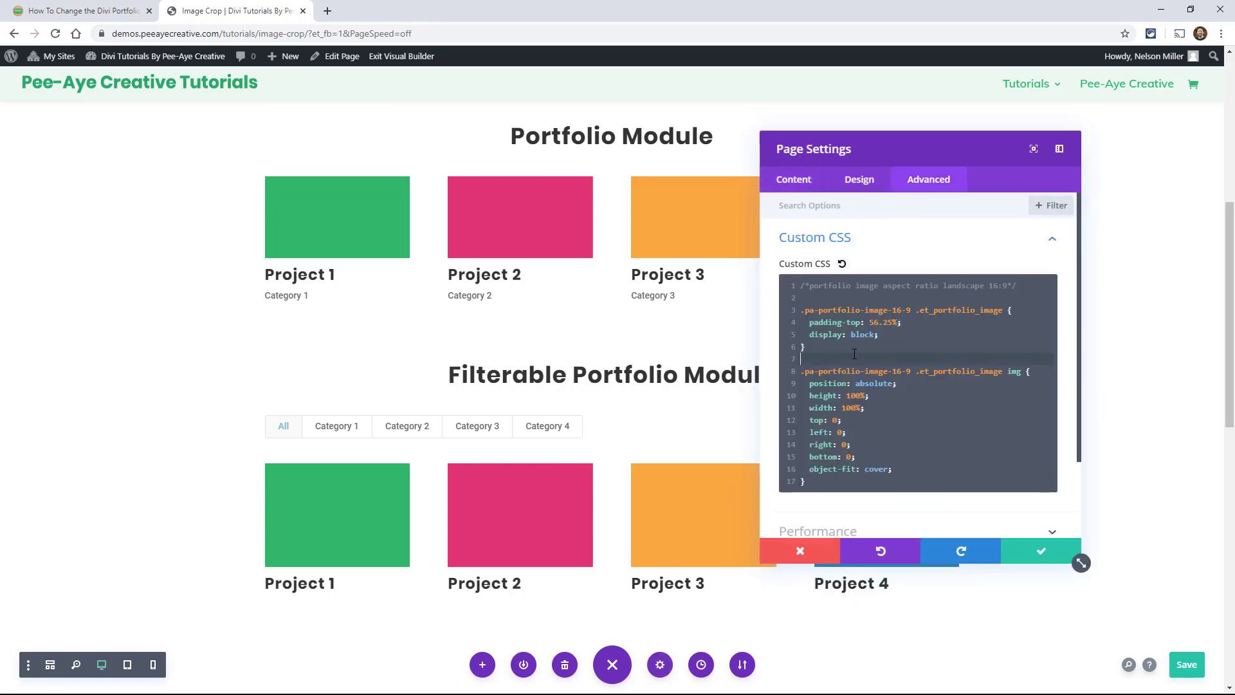
key(ctrl+a)
key(Delete)
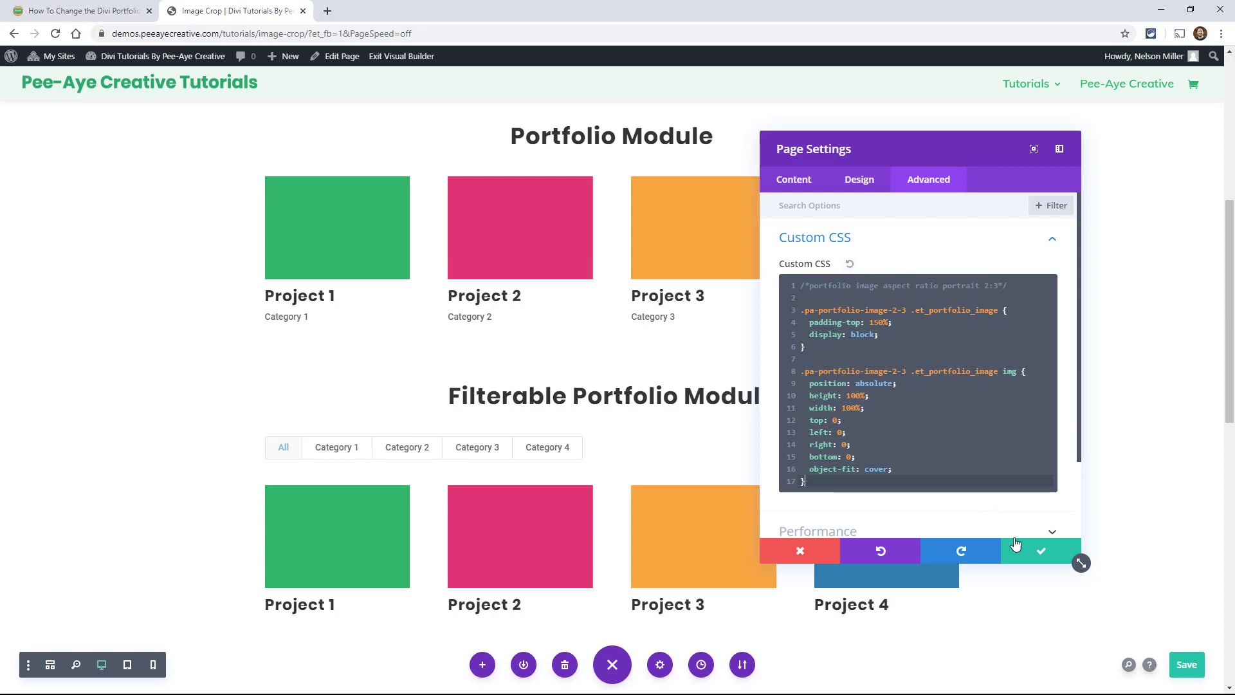
click(1020, 549)
click(583, 232)
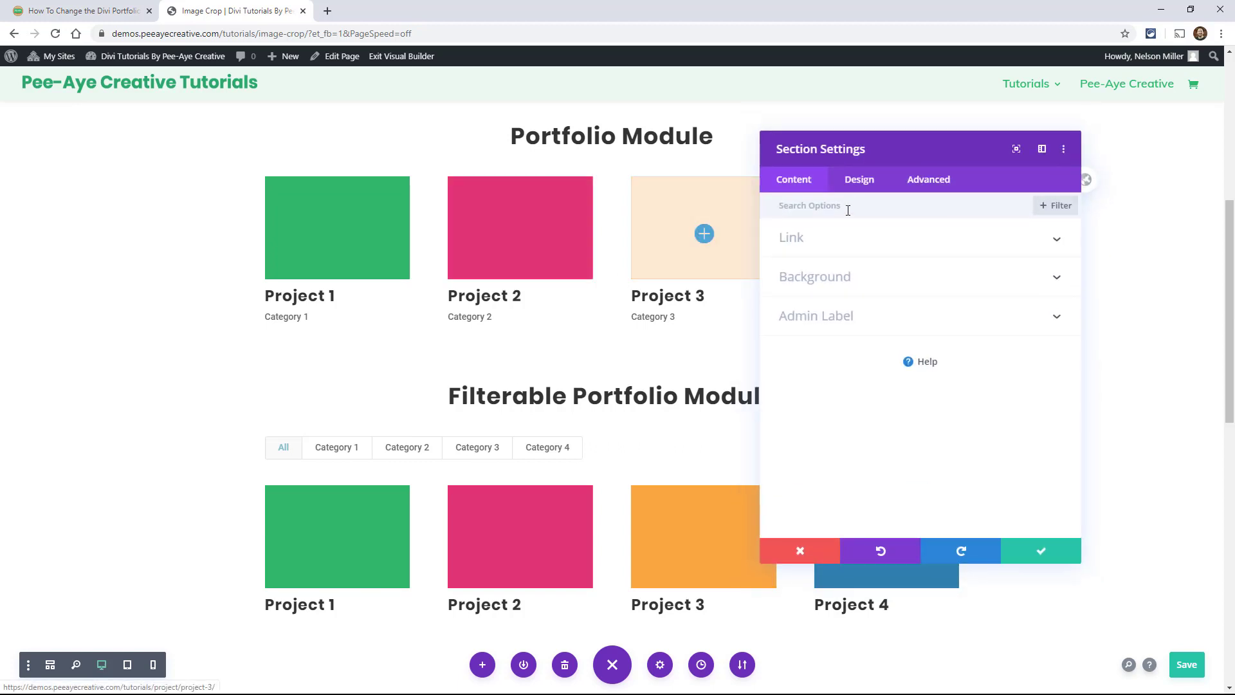
click(1036, 554)
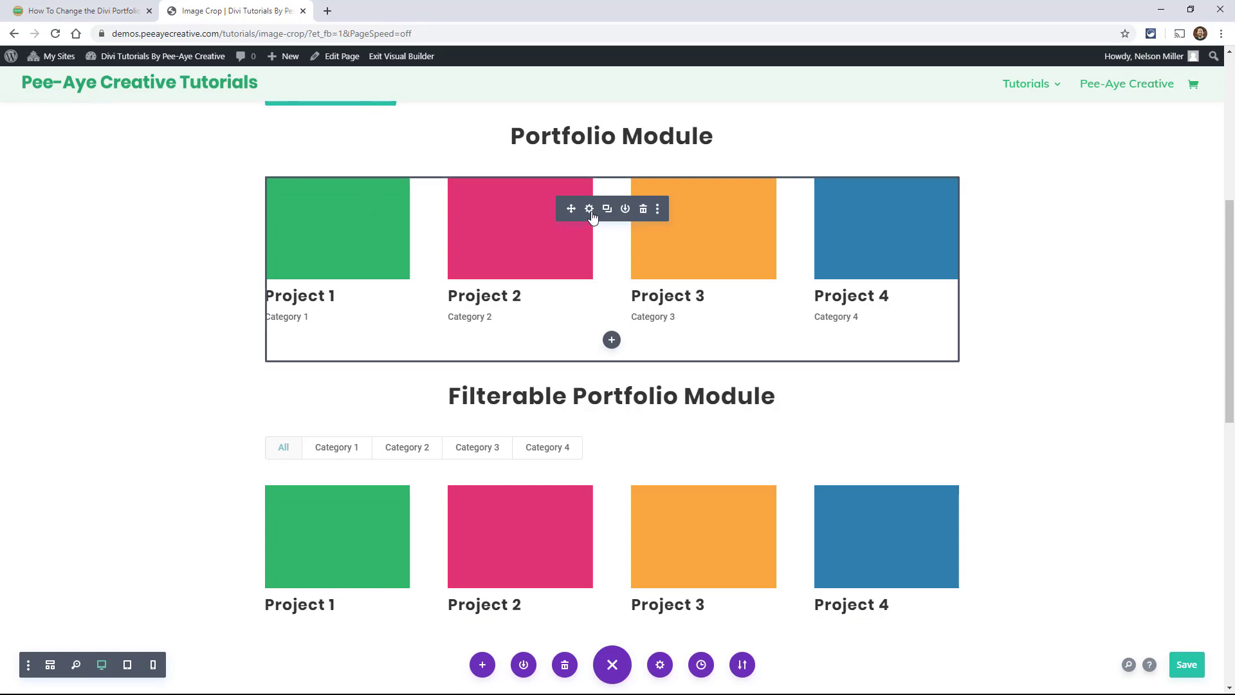
Change the Portfolio module's CSS class from 16-9 to pa-portfolio-image-2-3 and save
click(592, 207)
click(928, 180)
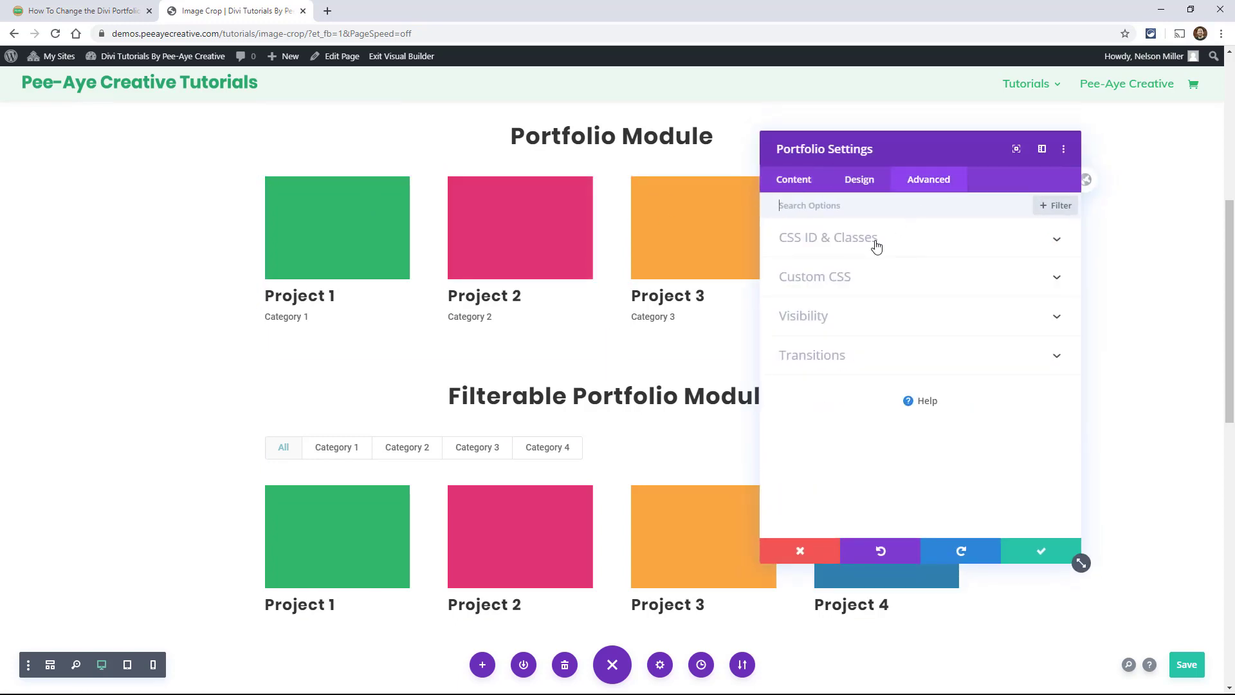
click(874, 243)
click(895, 338)
key(ctrl+s)
key(Left)
key(Left)
key(BackSpace)
key(BackSpace)
text(2)
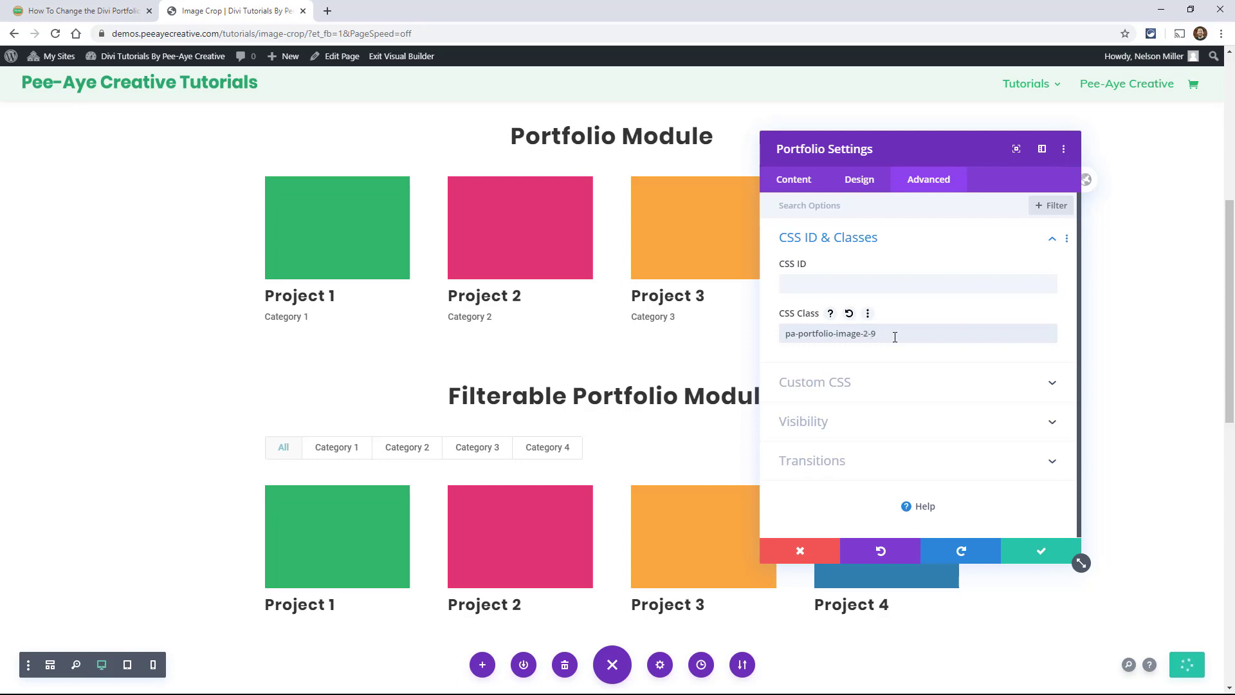
key(End)
key(BackSpace)
text(3)
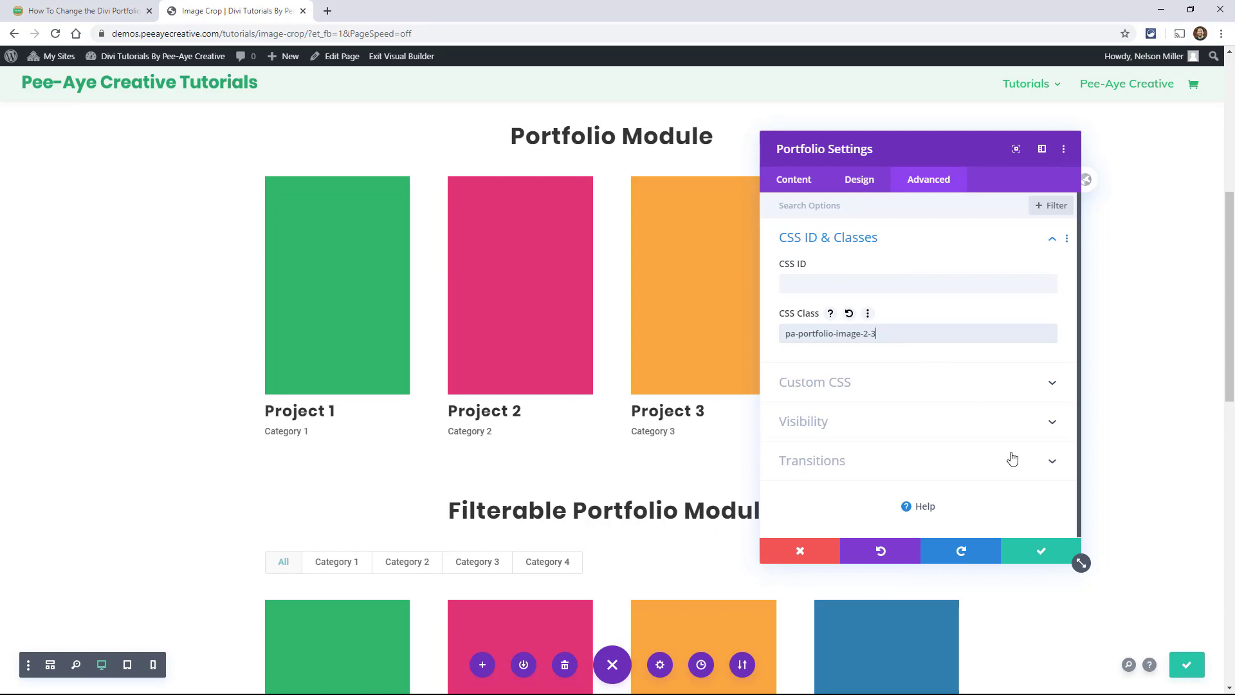
click(1035, 551)
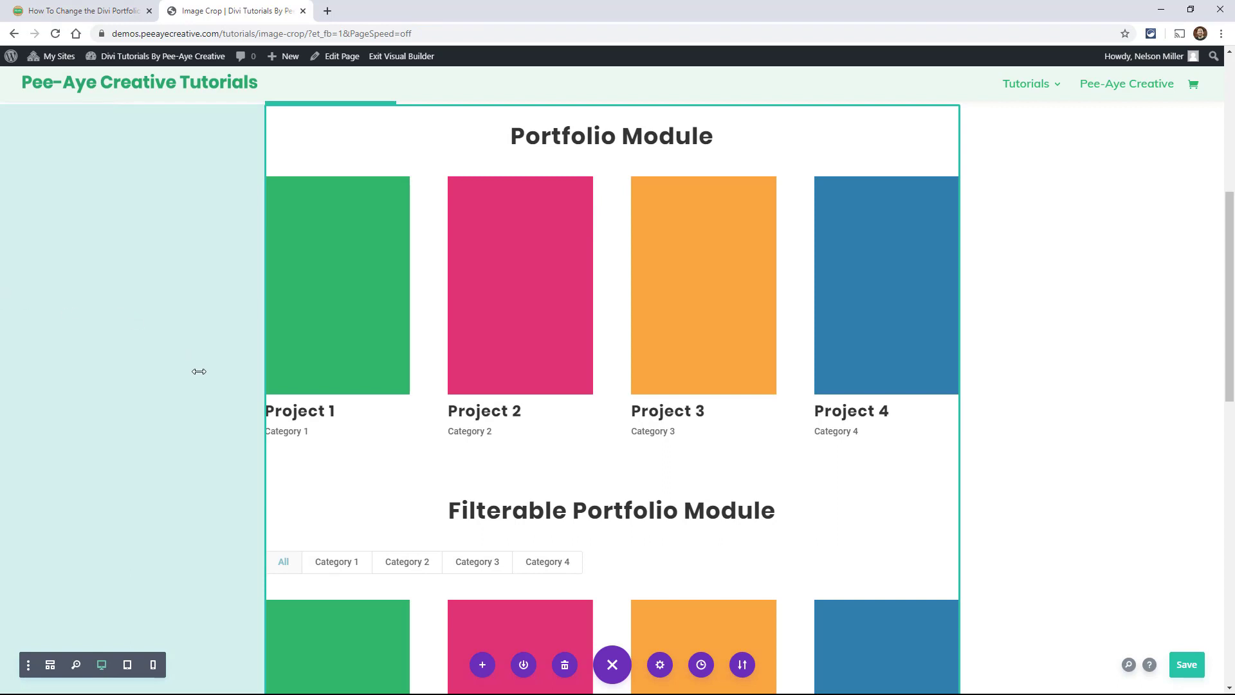
click(92, 12)
Clear the code selection and highlight the padding-top: 56.25% line in the tutorial
click(435, 442)
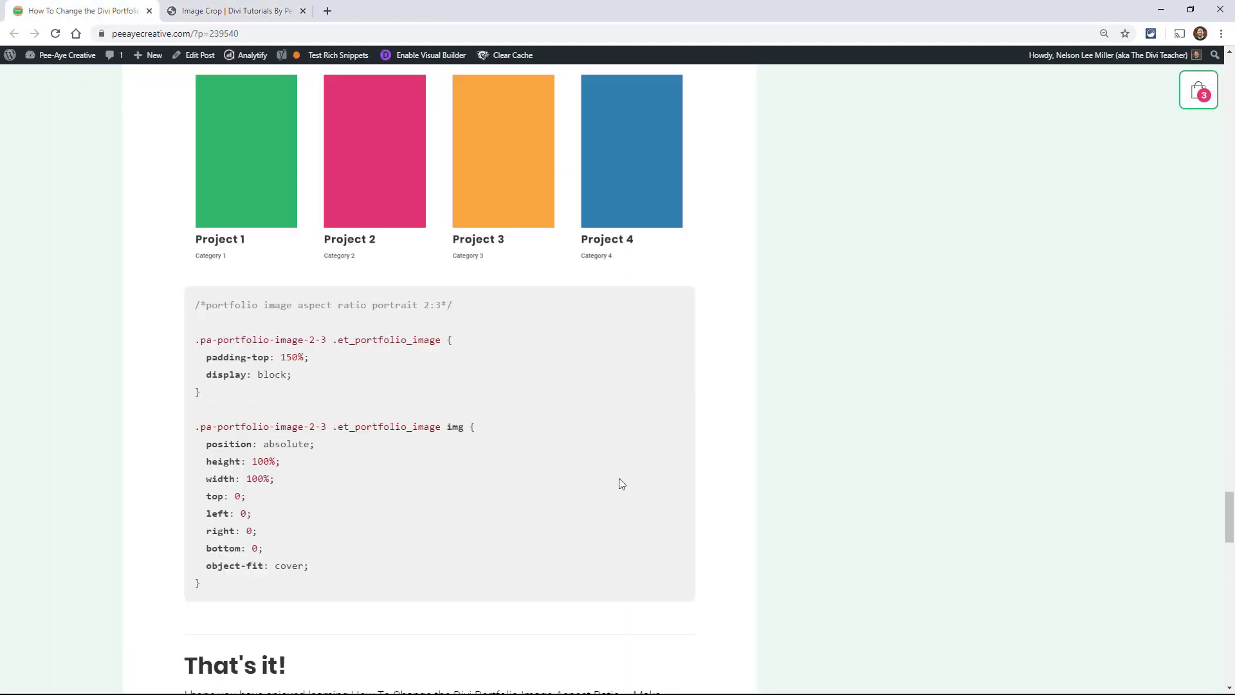
scroll(619, 480, up, 6)
drag(1230, 472, 1230, 99)
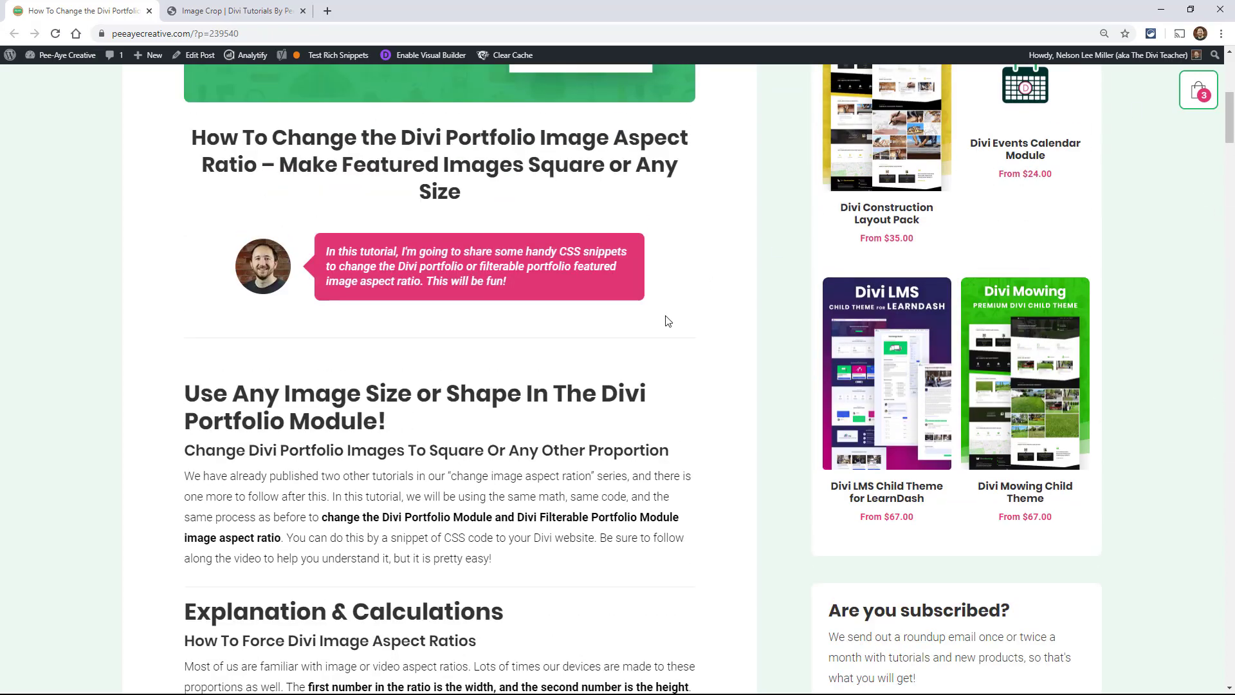
scroll(668, 334, down, 9)
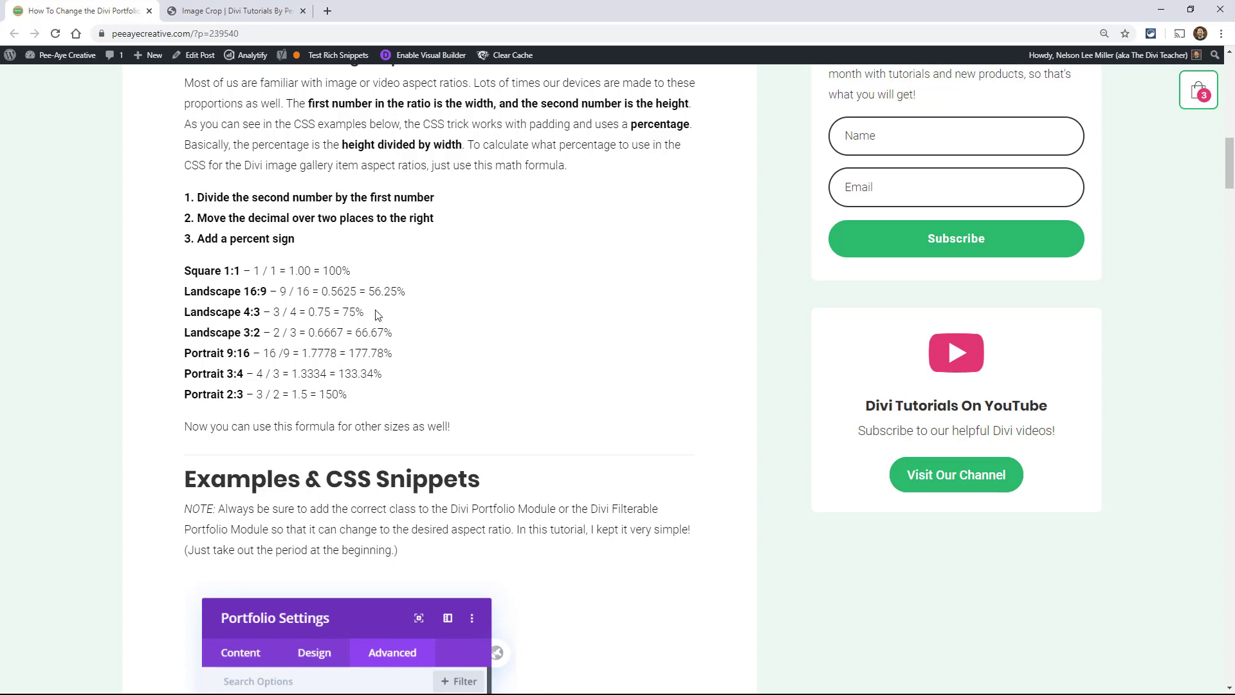
scroll(377, 322, down, 1)
scroll(378, 322, down, 20)
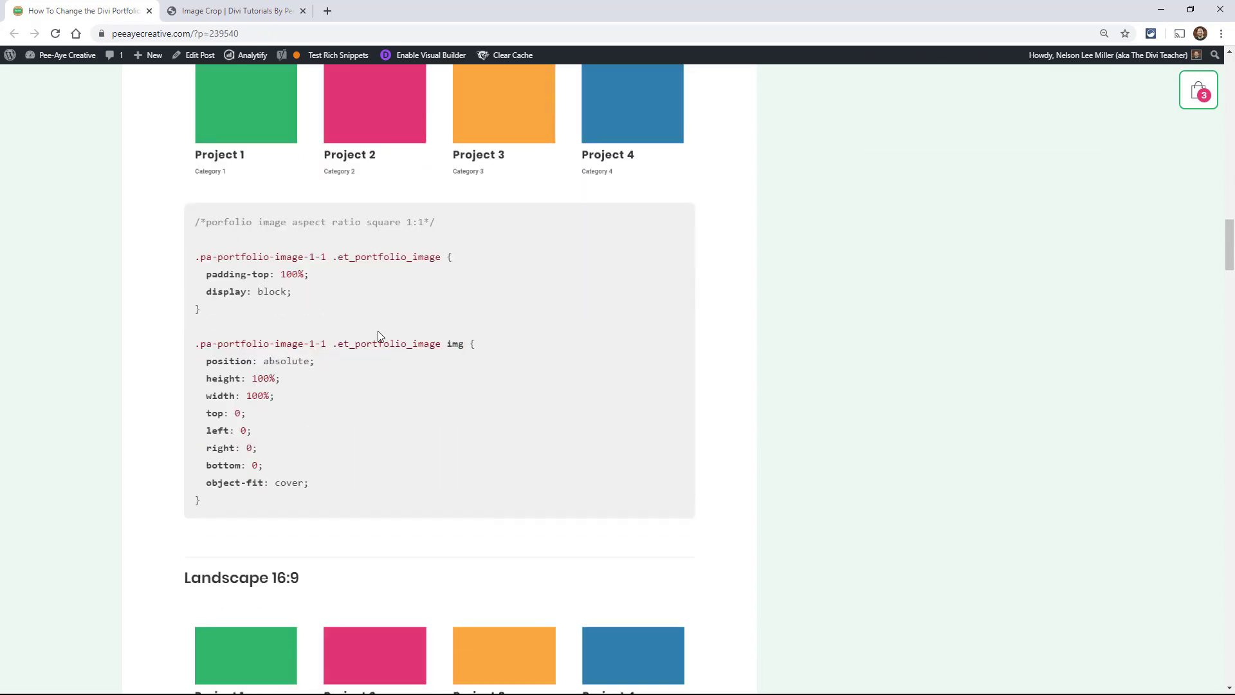
scroll(379, 336, down, 2)
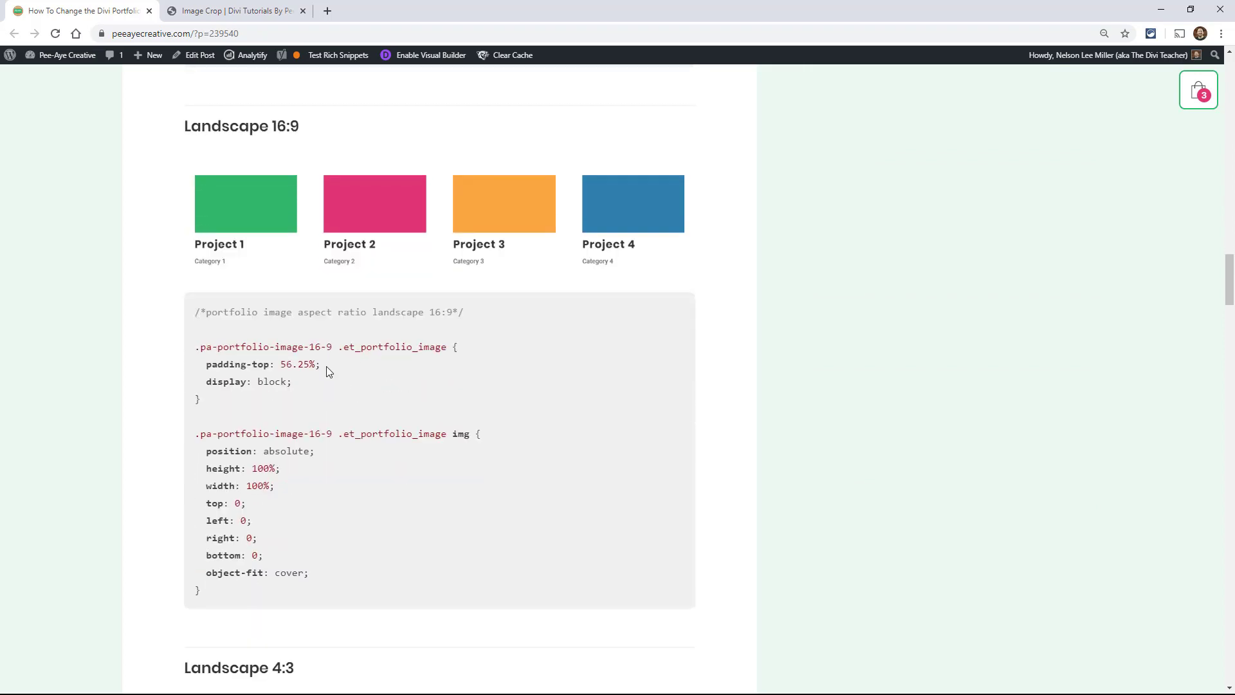
triple_click(285, 367)
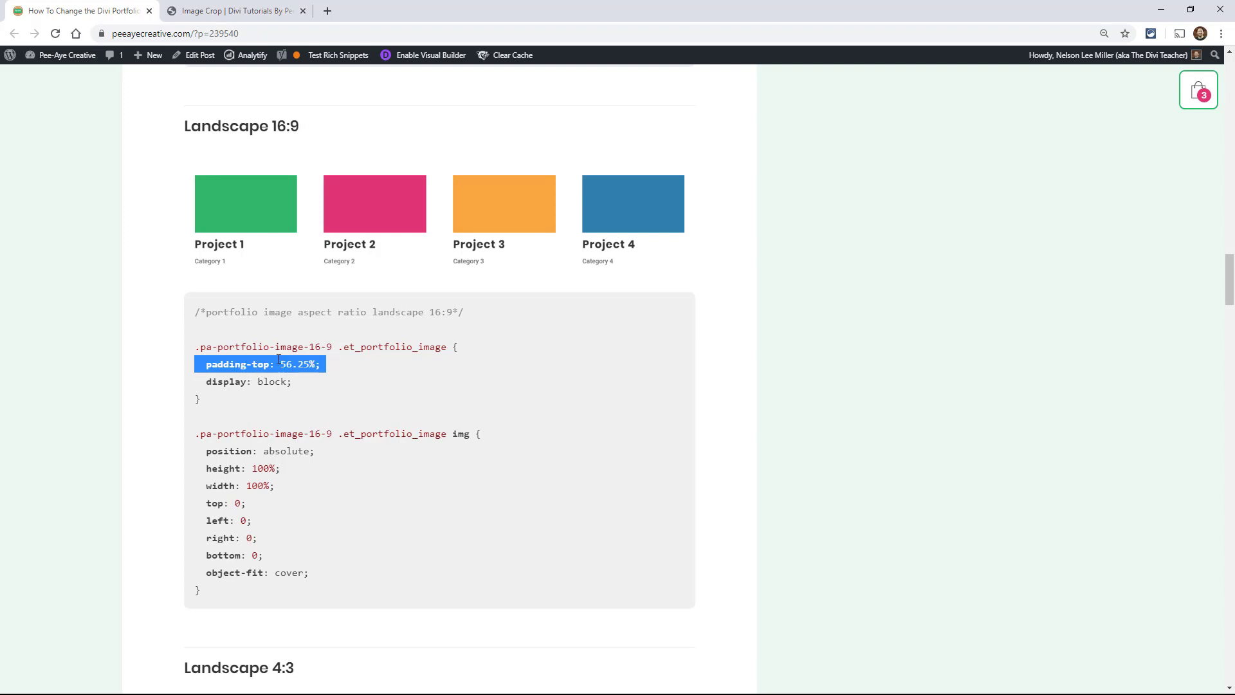
Bring the Explanation & Calculations list of each ratio's padding percentage into view
scroll(317, 375, down, 7)
scroll(318, 375, down, 2)
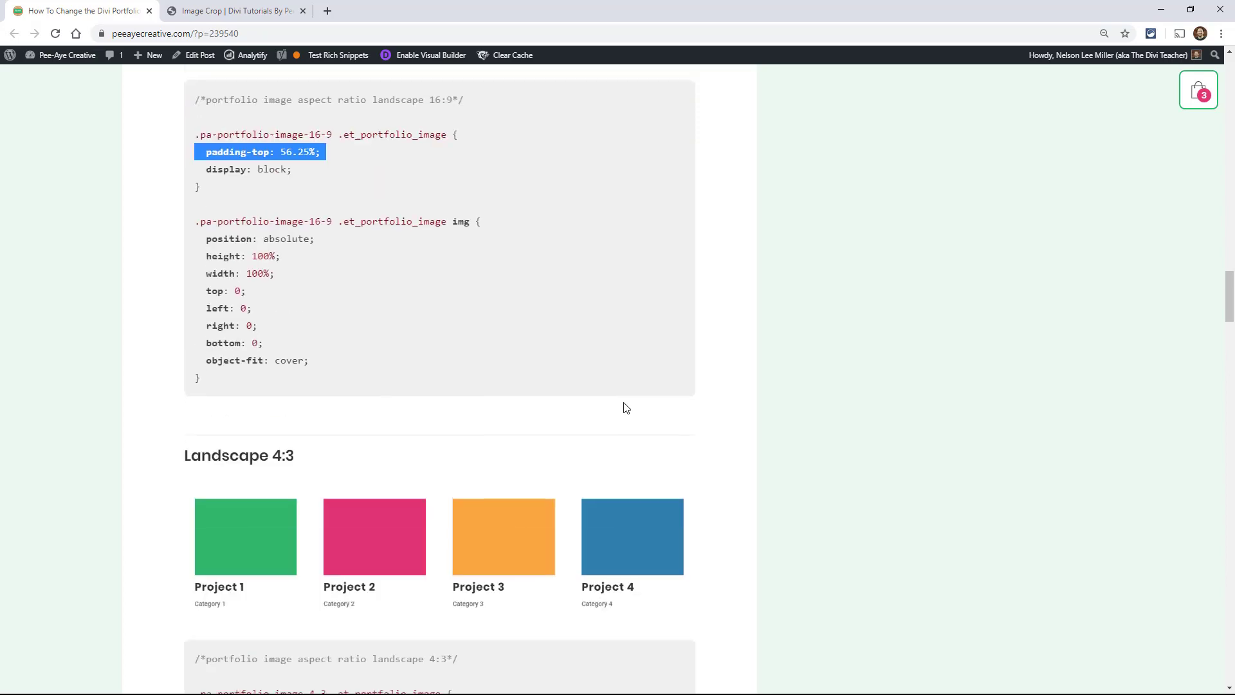
scroll(624, 407, up, 20)
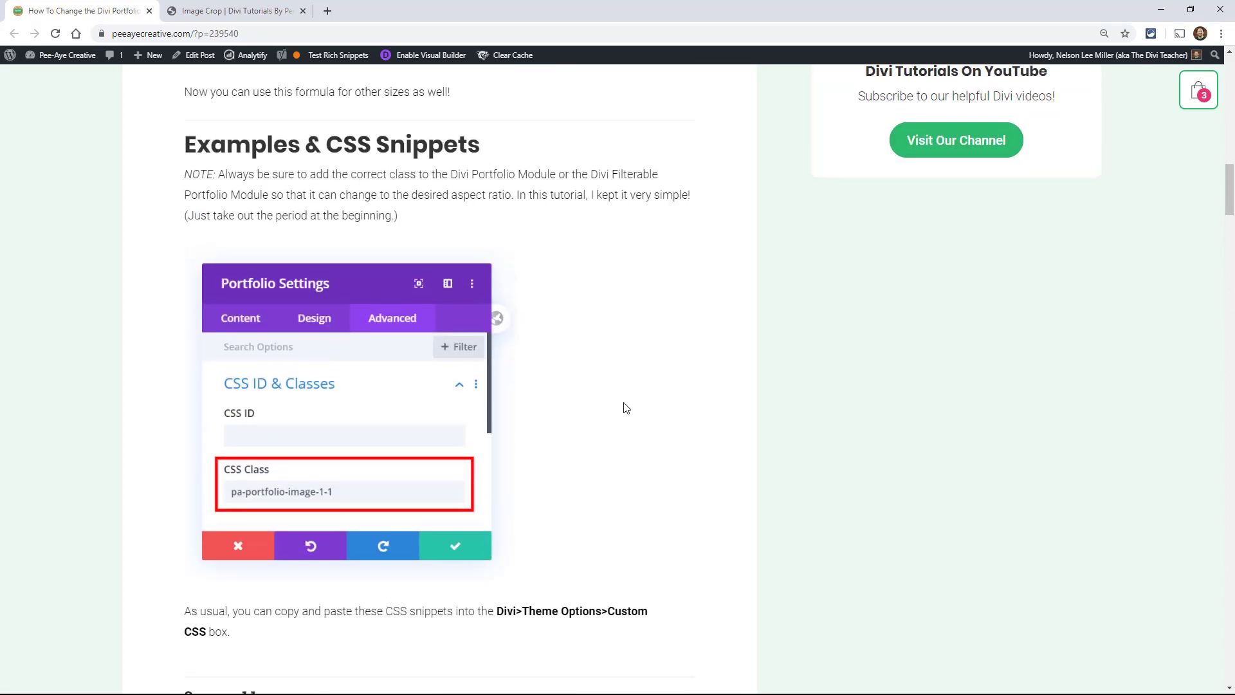
scroll(624, 407, up, 3)
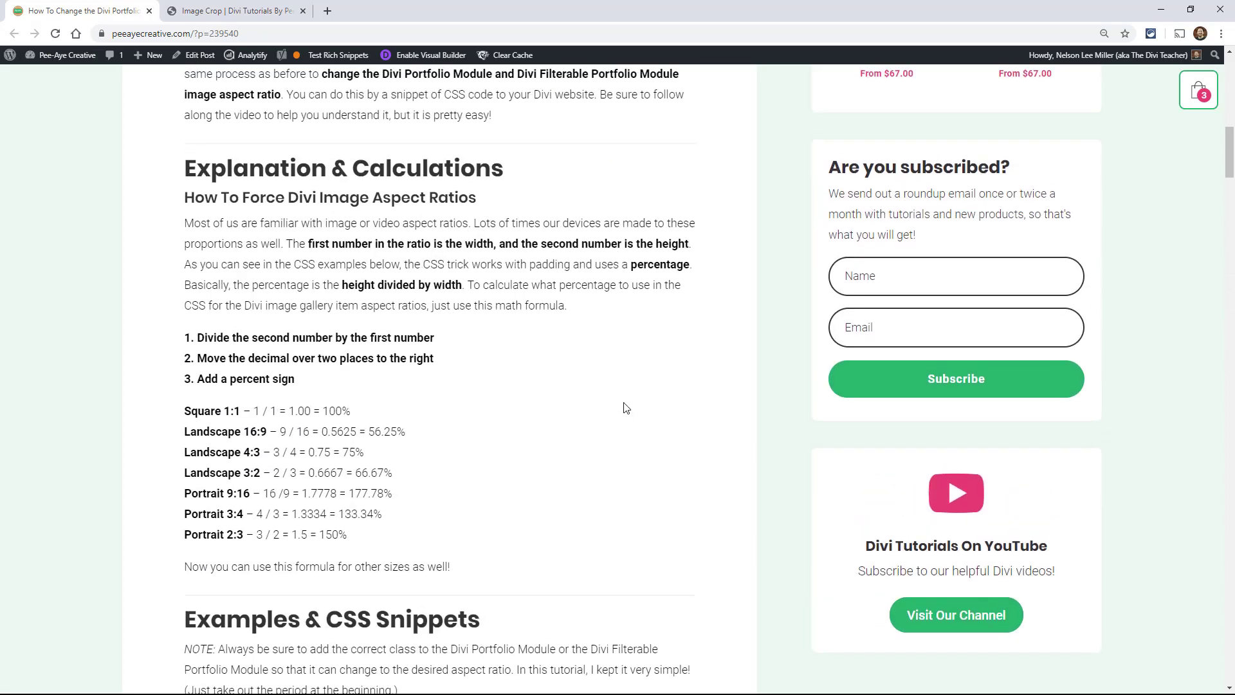